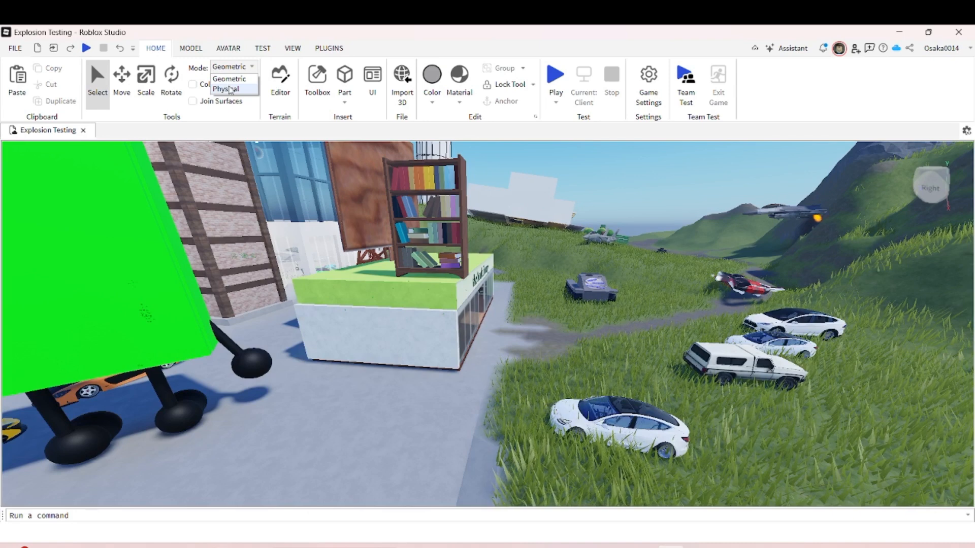
Switch the tools' mode to Physical and move in close to the bookshelf on the library roof.
click(230, 89)
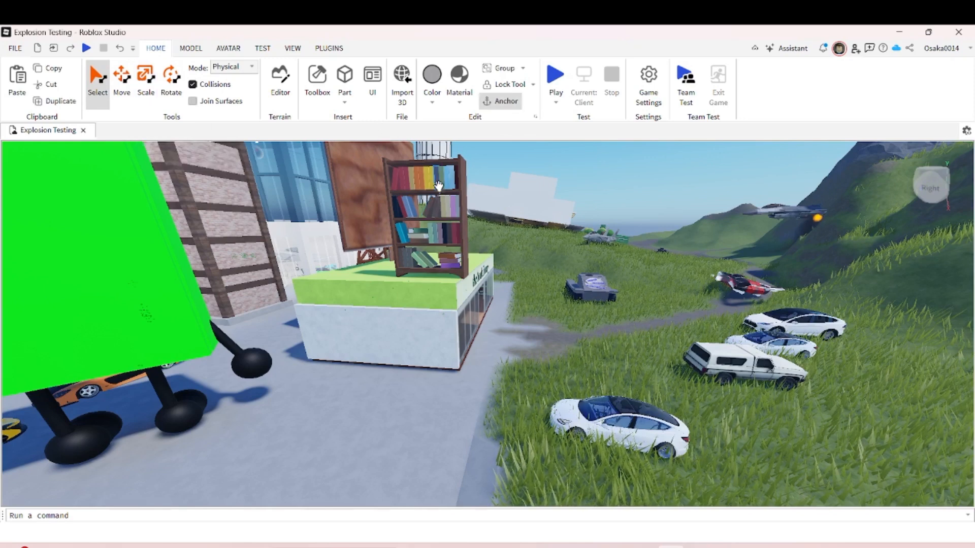
click(507, 181)
click(417, 190)
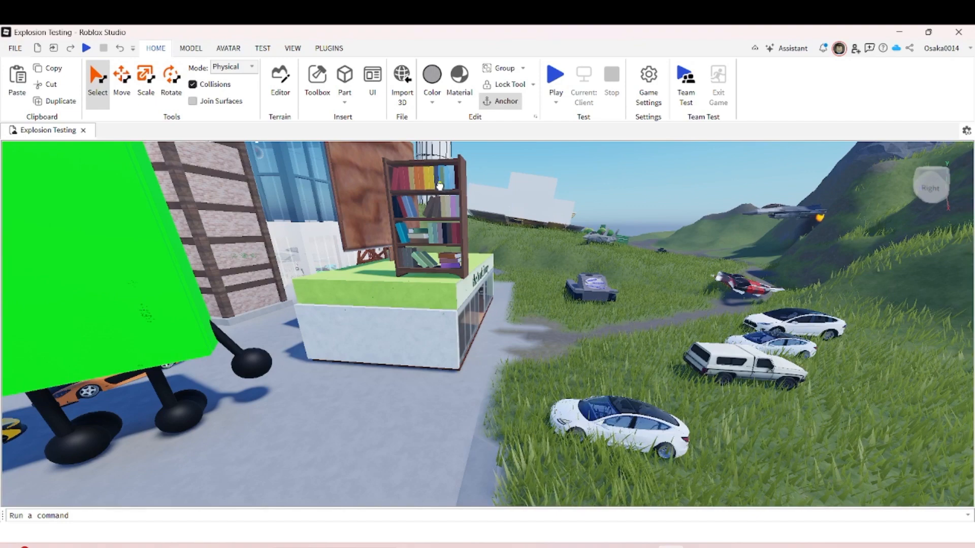
right_drag(436, 196, 437, 199)
key(w)
key(s)
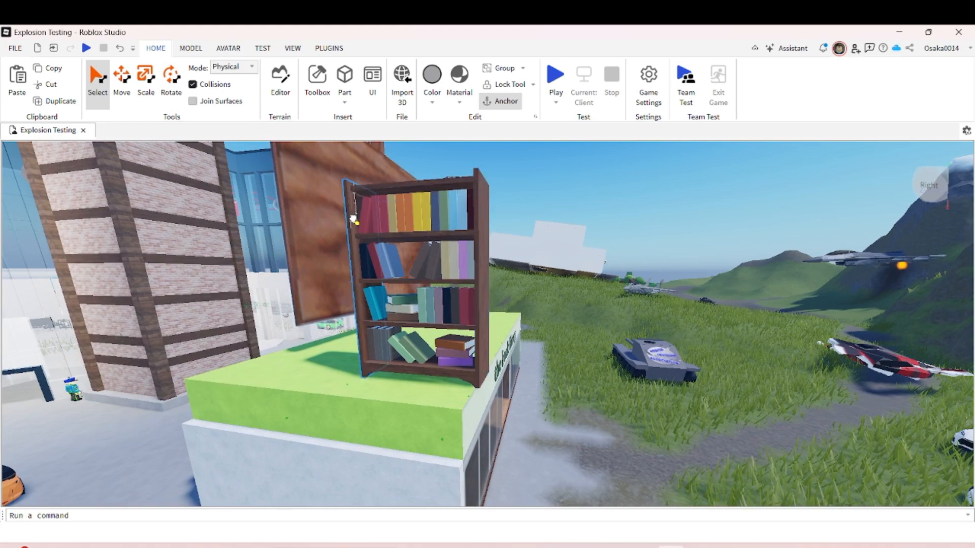
key(s)
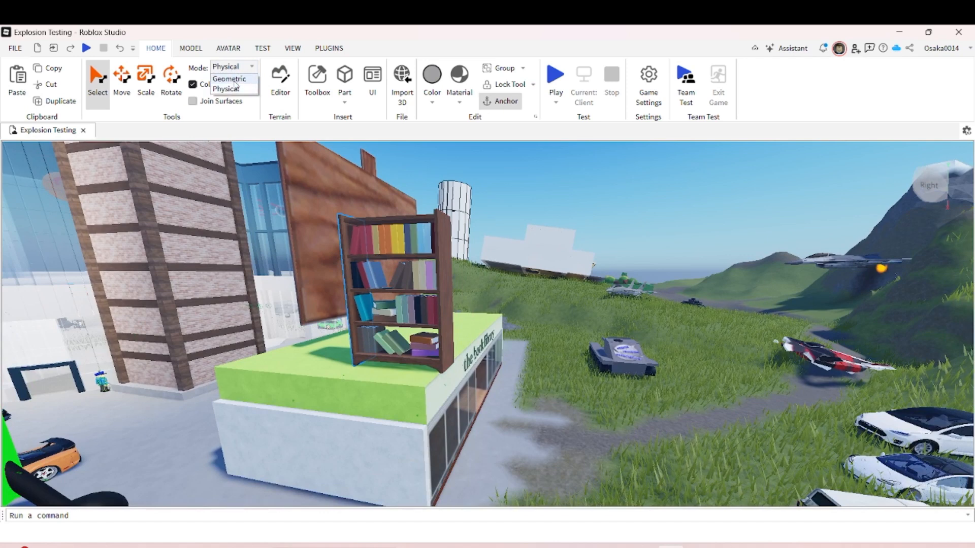
Set the tools' mode back to Geometric, then delete the book library and undo the deletion.
click(230, 79)
key(Delete)
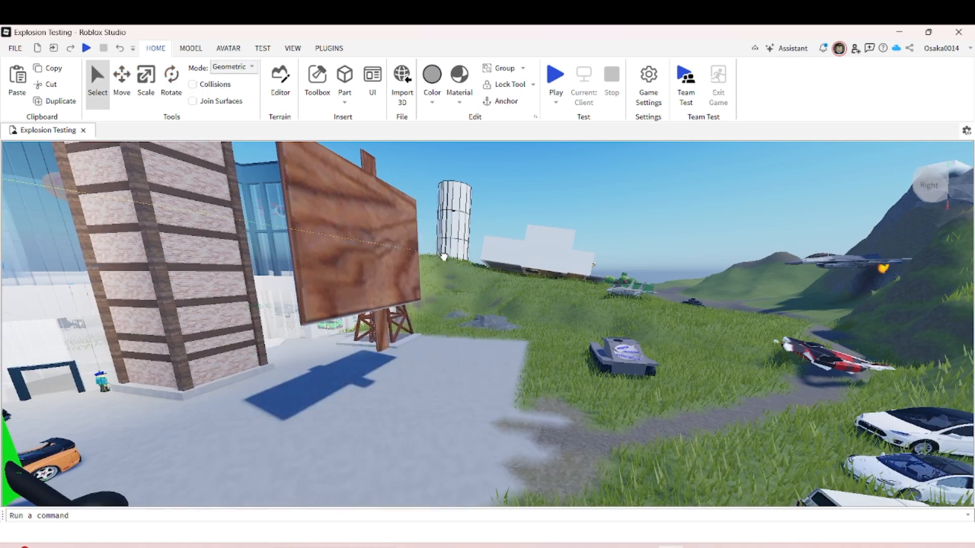
key(ctrl+z)
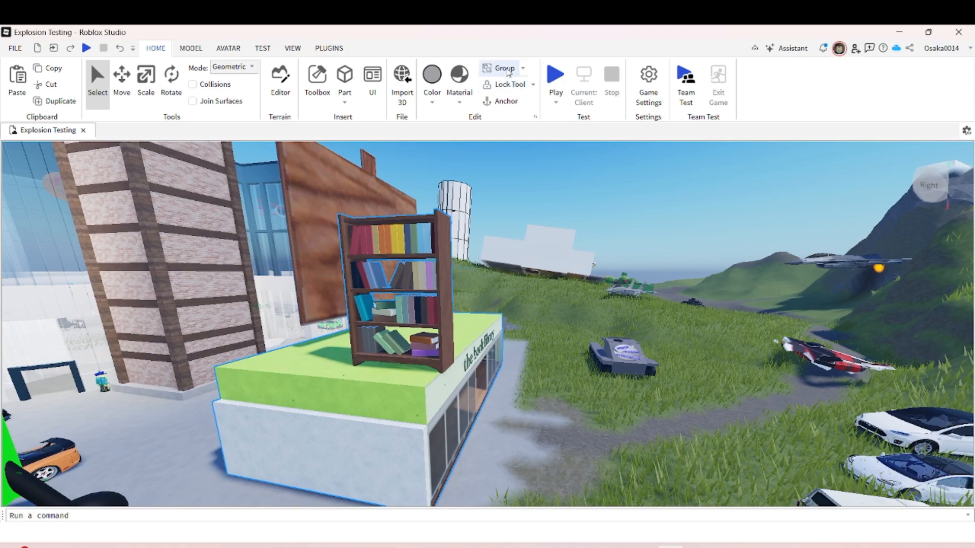
Ungroup the selected book library model and view its bookshelf up close.
click(526, 68)
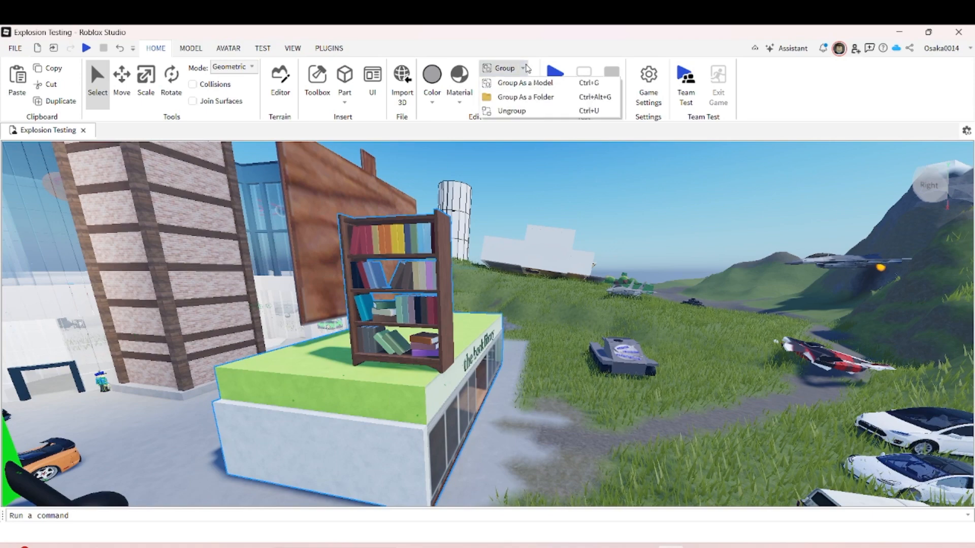
click(528, 112)
click(508, 232)
key(w)
right_drag(508, 233, 443, 213)
click(437, 234)
key(w)
key(s)
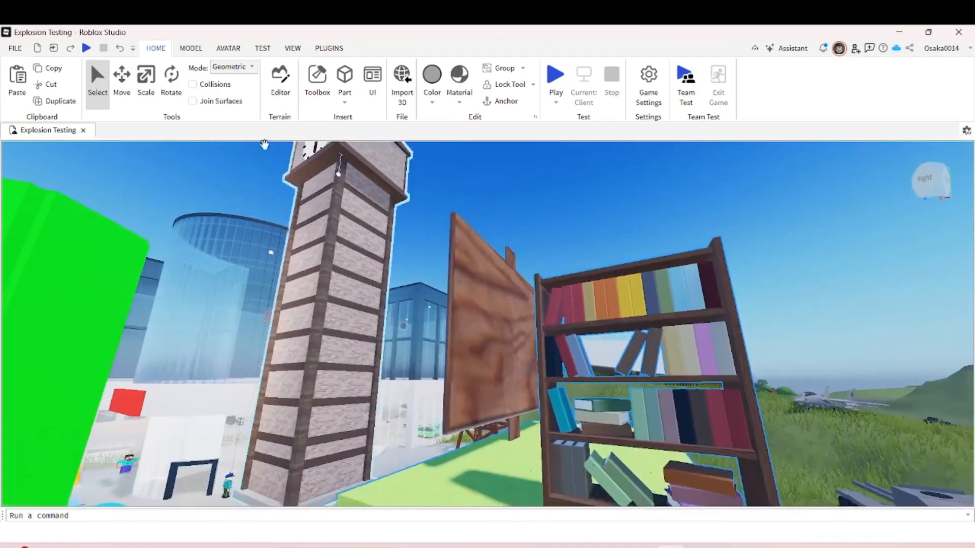
Enable Collisions and move the white car up against the book library's side wall.
click(197, 87)
right_drag(375, 181, 349, 187)
key(s)
key(a)
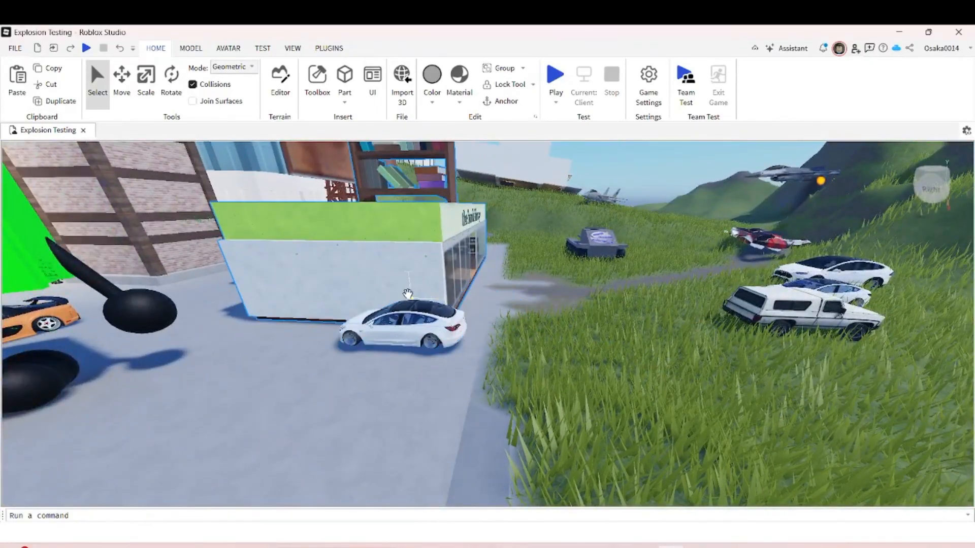
key(Delete)
click(432, 316)
key(ctrl+z)
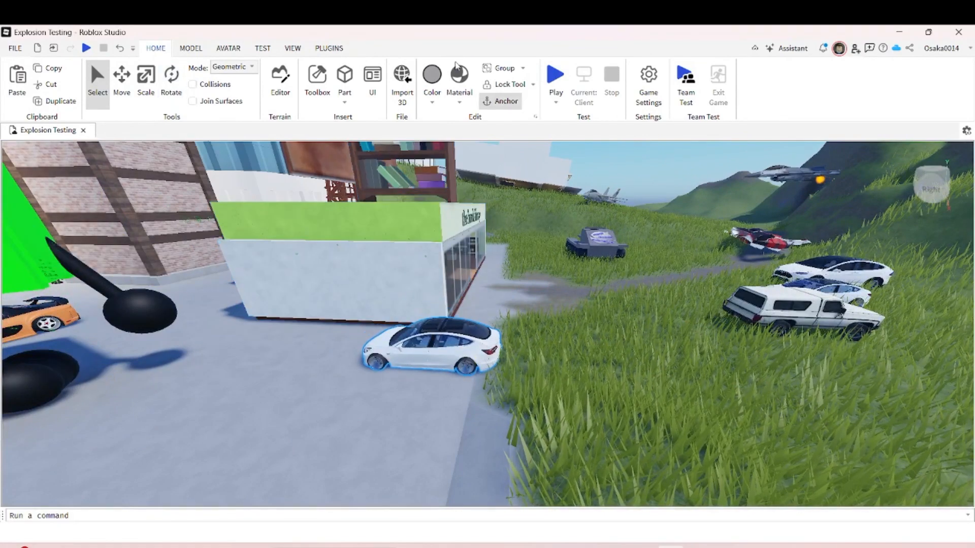
With Collisions off, move the white car partly through the library's front windows.
right_drag(513, 212, 512, 212)
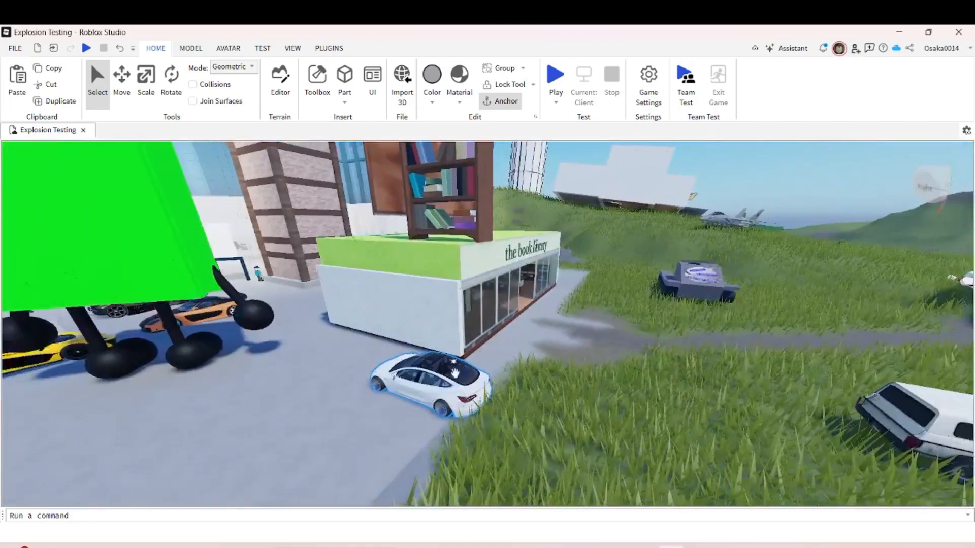
drag(460, 391, 557, 382)
key(ctrl+z)
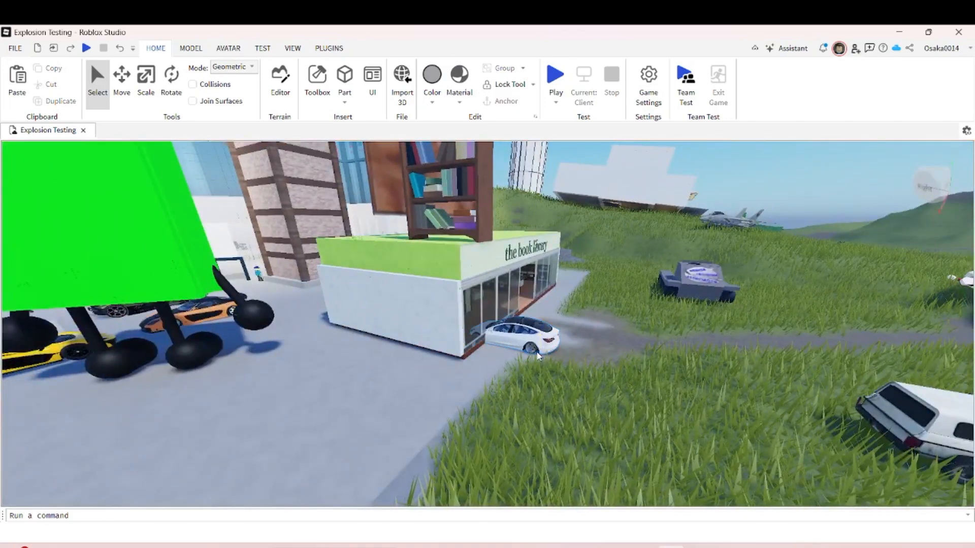
click(536, 339)
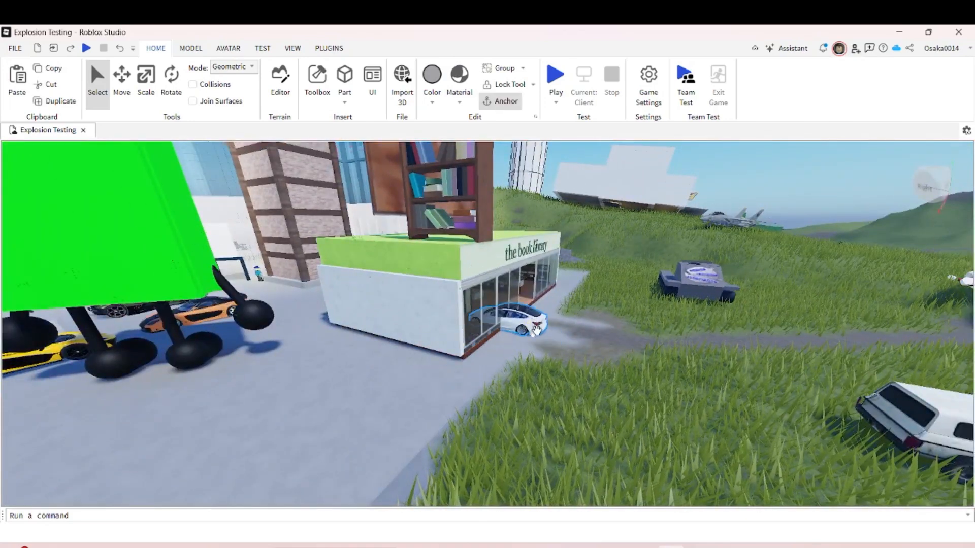
key(f)
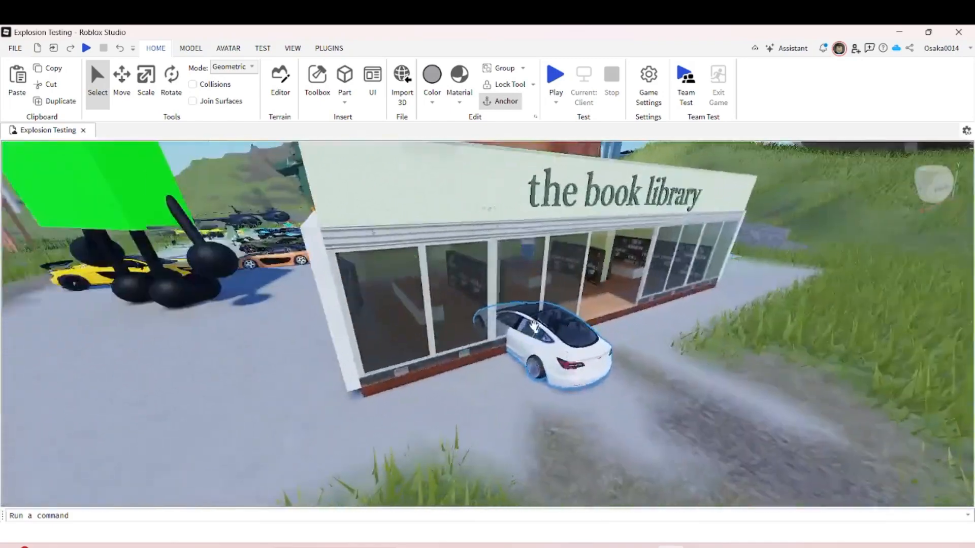
right_drag(533, 327, 650, 361)
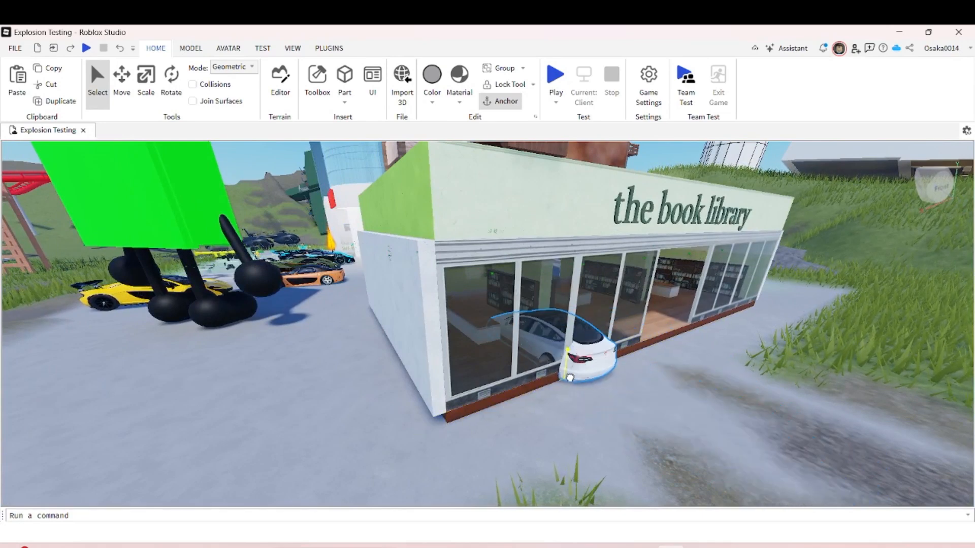
scroll(648, 415, down, 5)
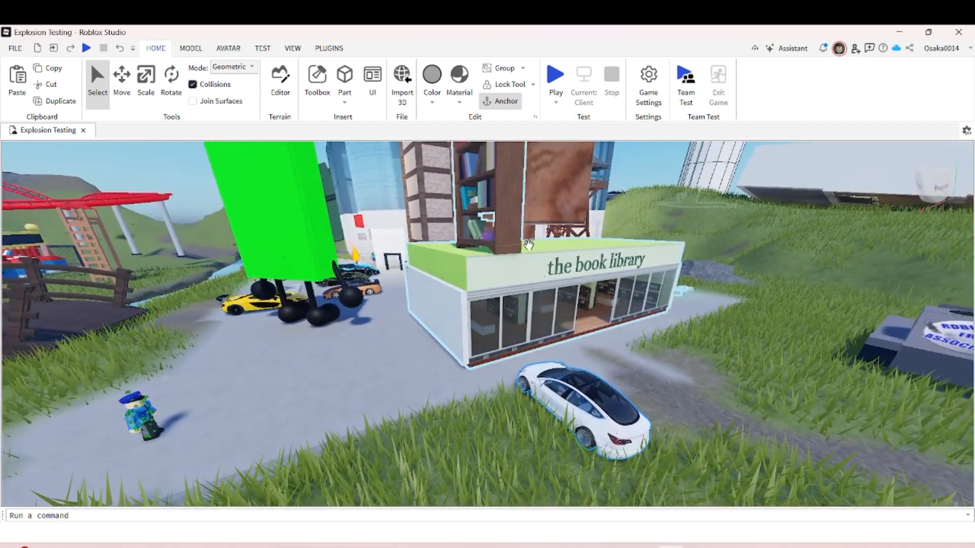
With Collisions on, move the white car across the grass up against the rear of the white pickup truck.
right_drag(723, 291, 723, 287)
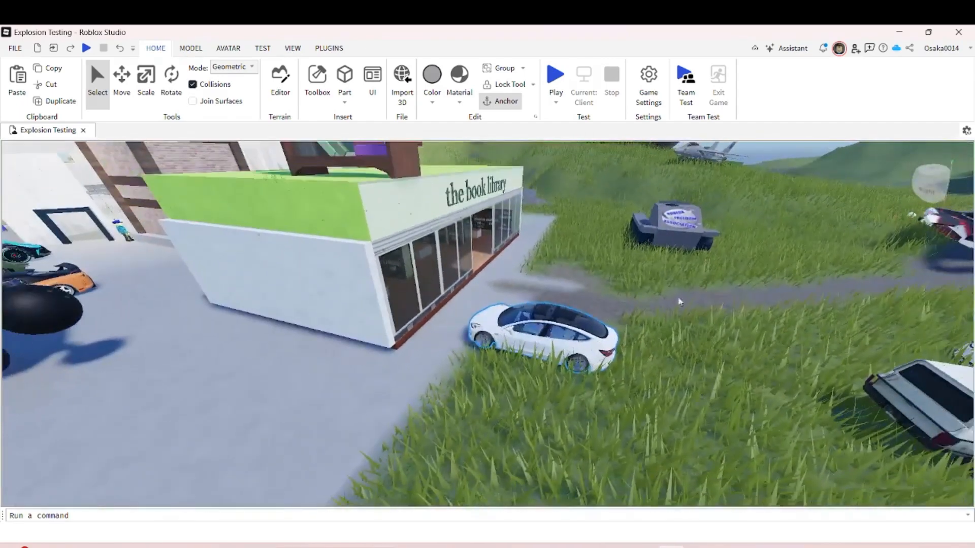
drag(577, 345, 733, 389)
key(s)
key(a)
key(d)
key(d)
scroll(733, 389, up, 5)
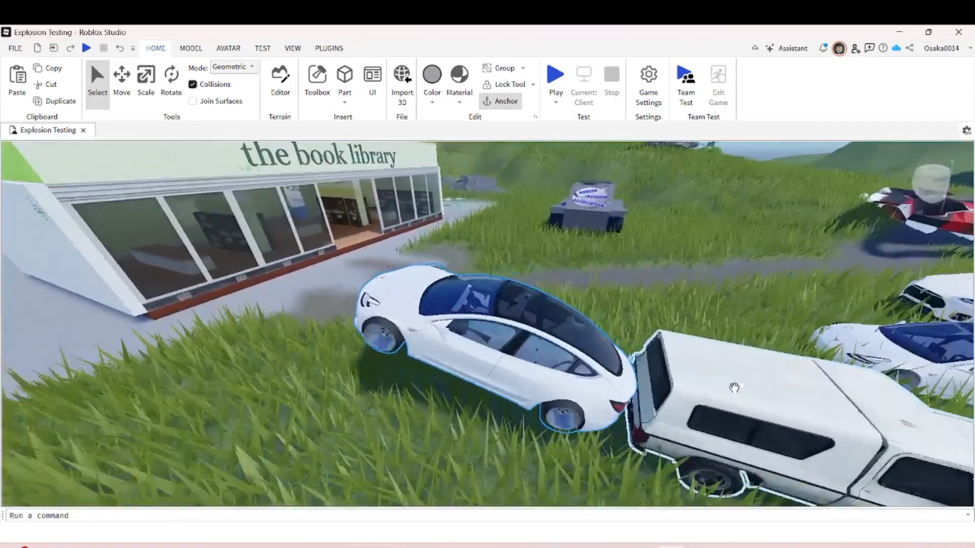
right_drag(734, 388, 734, 388)
scroll(734, 388, down, 6)
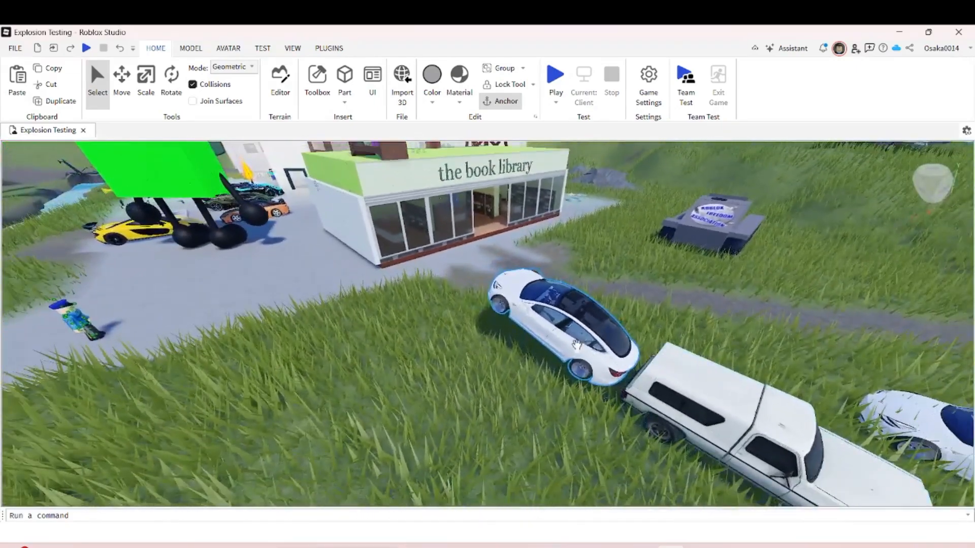
Place the white car on the library's green roof beside the bookshelf.
drag(576, 345, 489, 194)
right_drag(560, 195, 572, 216)
key(w)
key(s)
key(w)
key(w)
drag(519, 288, 518, 148)
right_drag(553, 242, 552, 242)
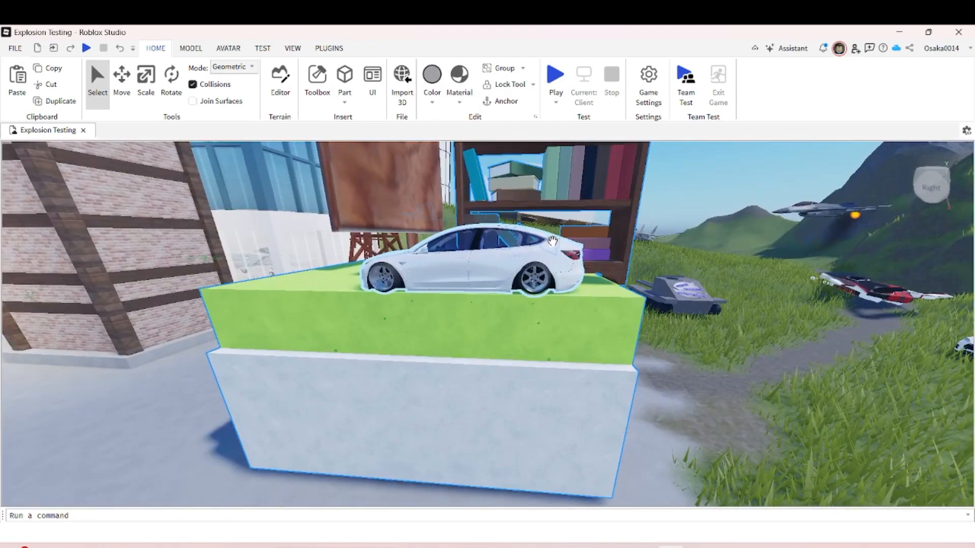
right_drag(641, 352, 642, 356)
key(d)
key(a)
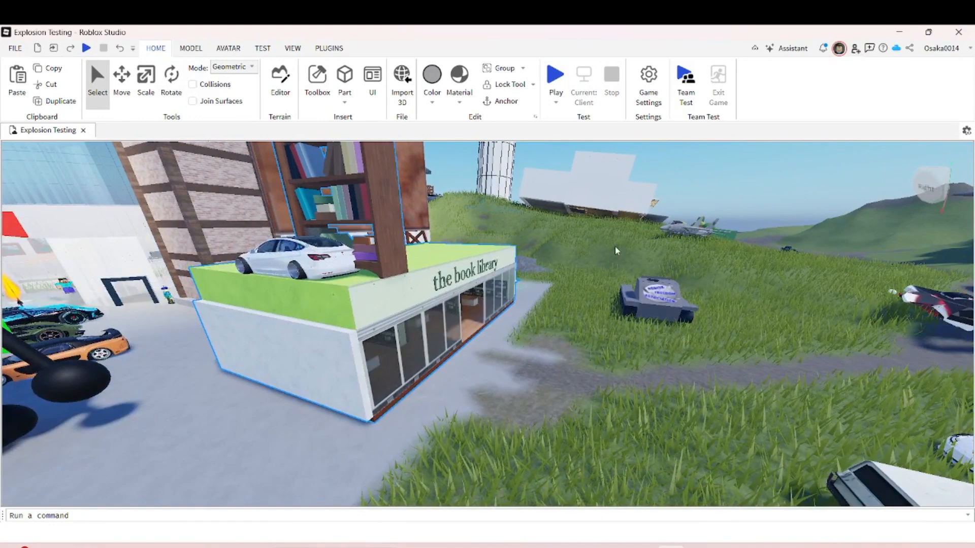
Disable Collisions, enable Join Surfaces, and move the white car off the roof into the library's side wall.
right_drag(615, 248, 614, 247)
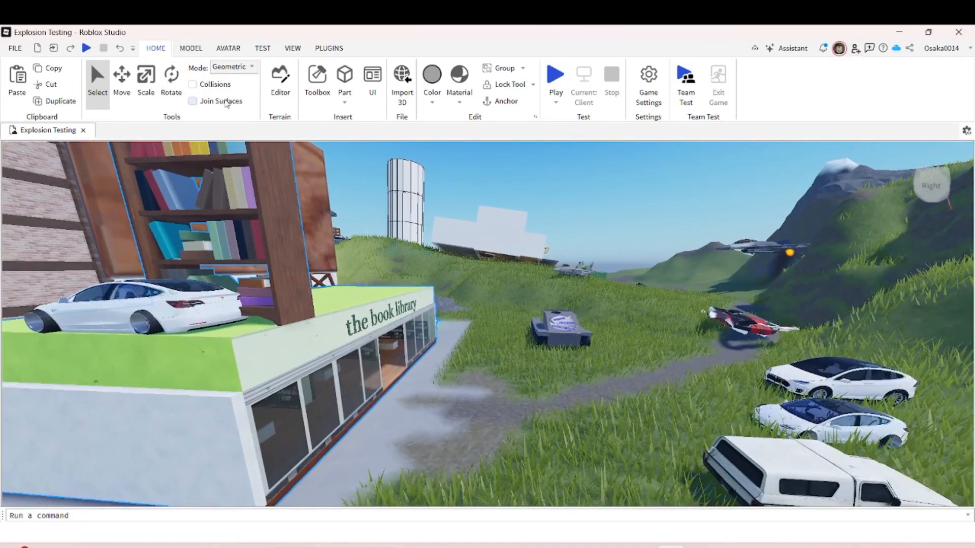
key(s)
right_drag(349, 221, 350, 224)
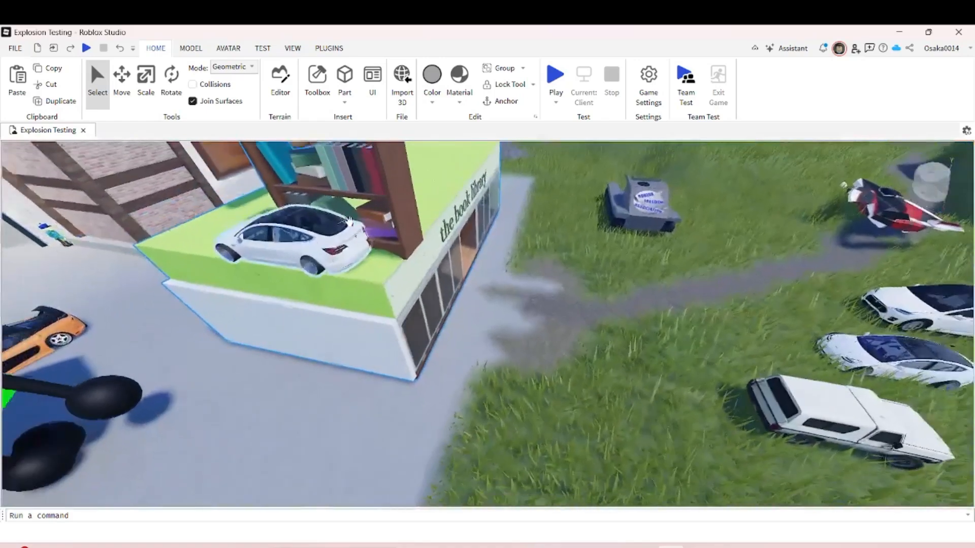
drag(321, 254, 364, 428)
key(a)
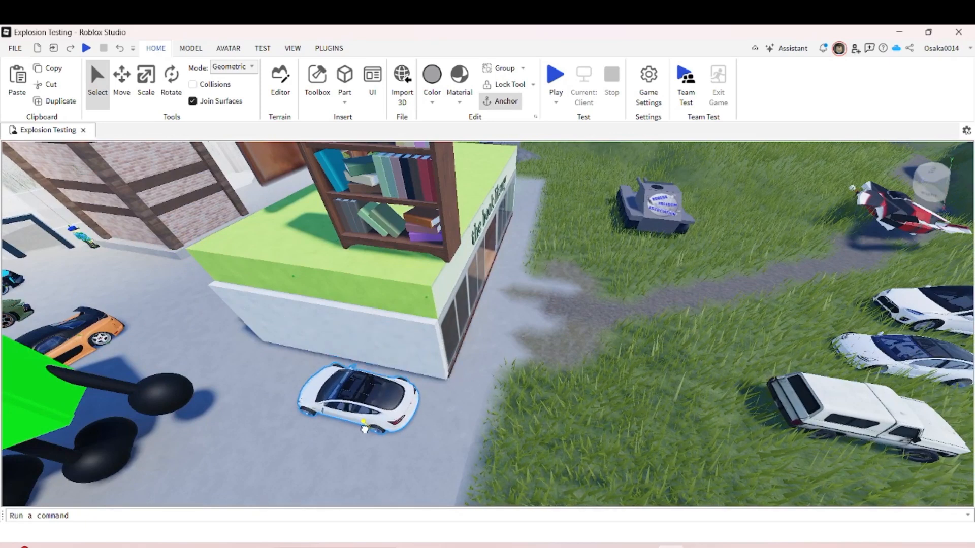
drag(362, 421, 367, 385)
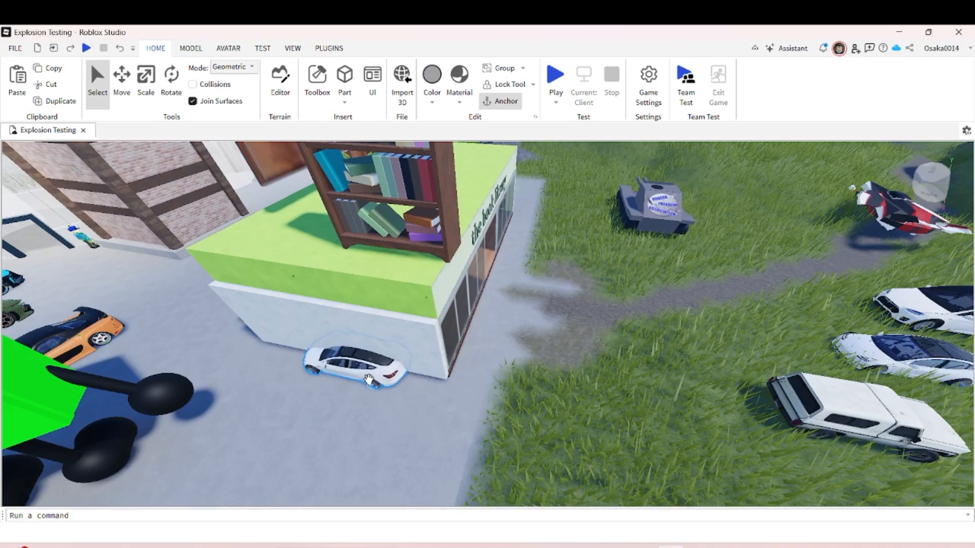
Pull the white car out of the library's side wall onto the pavement beside it.
key(w)
right_drag(369, 380, 374, 362)
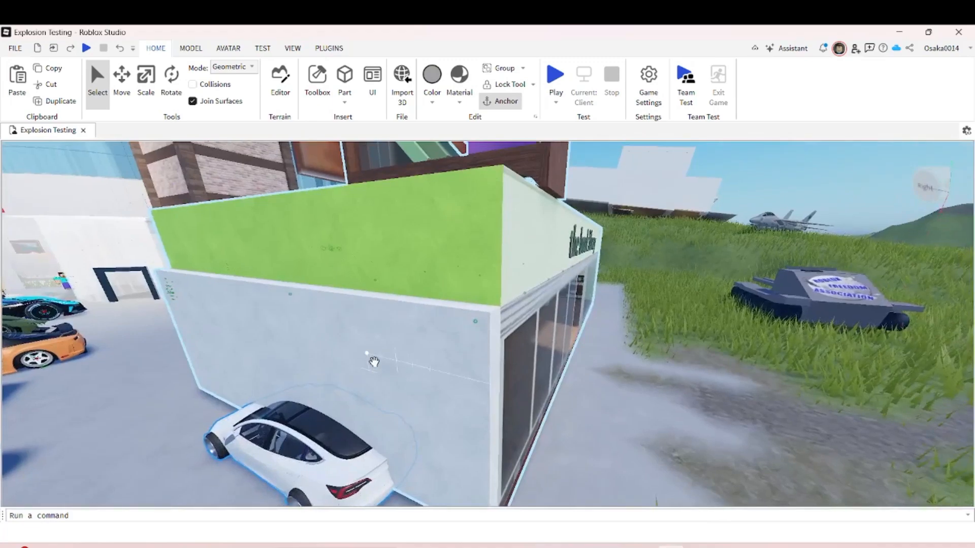
key(s)
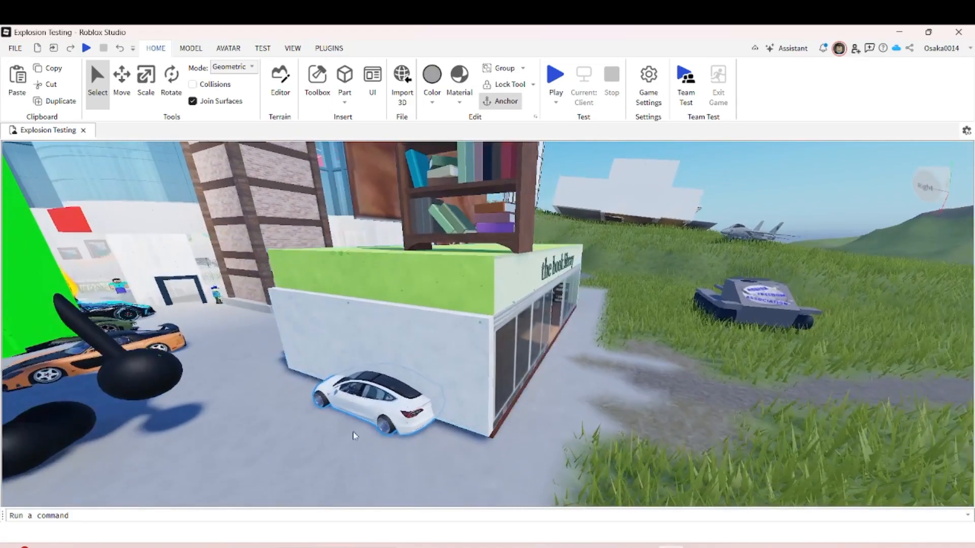
key(a)
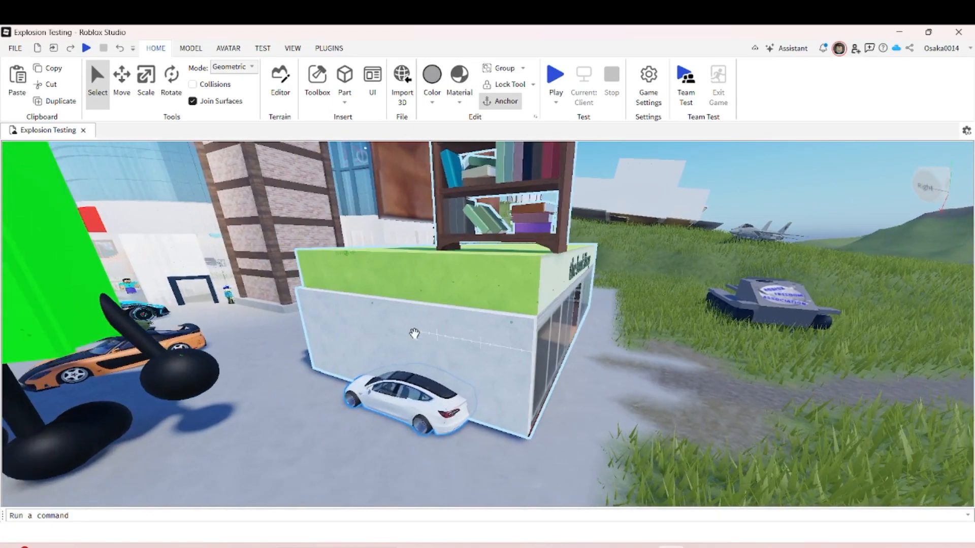
key(w)
key(d)
key(s)
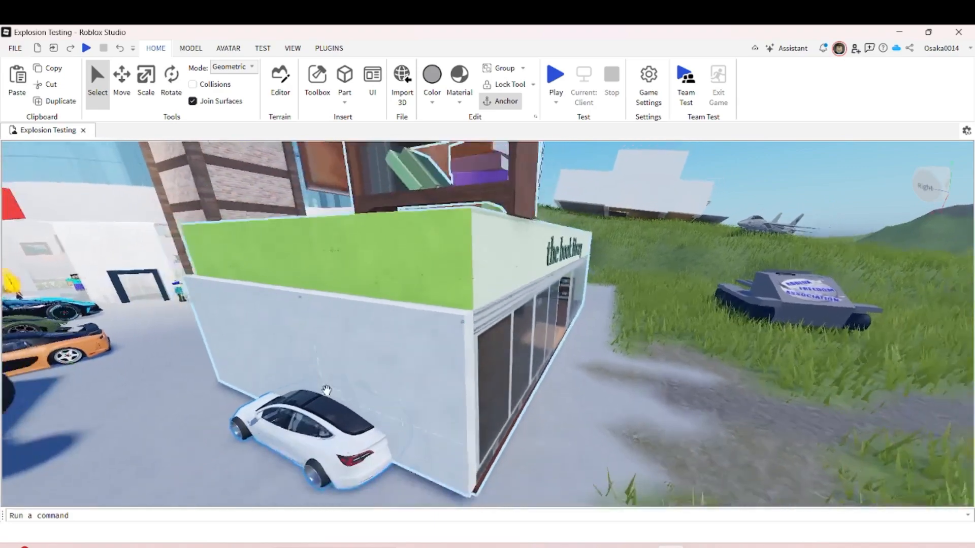
drag(343, 401, 336, 437)
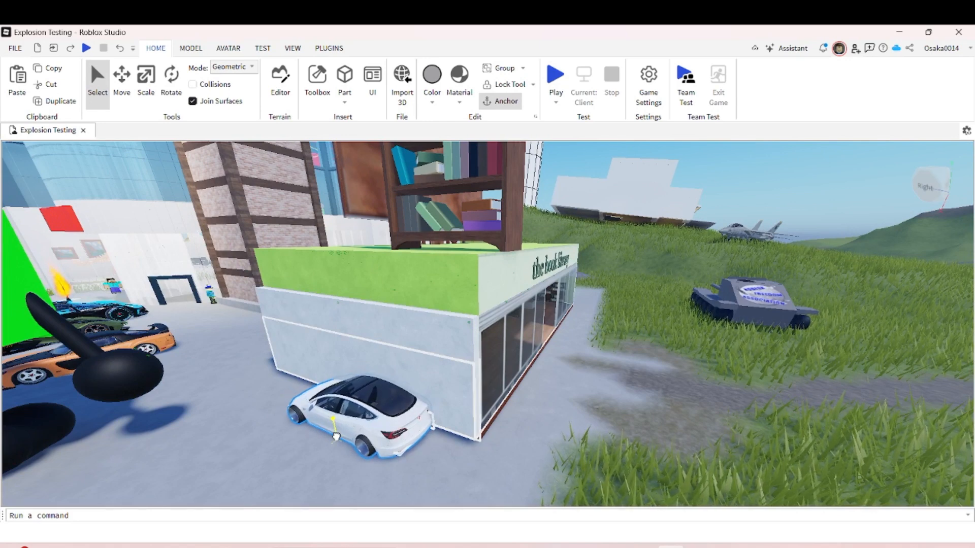
drag(331, 451, 315, 467)
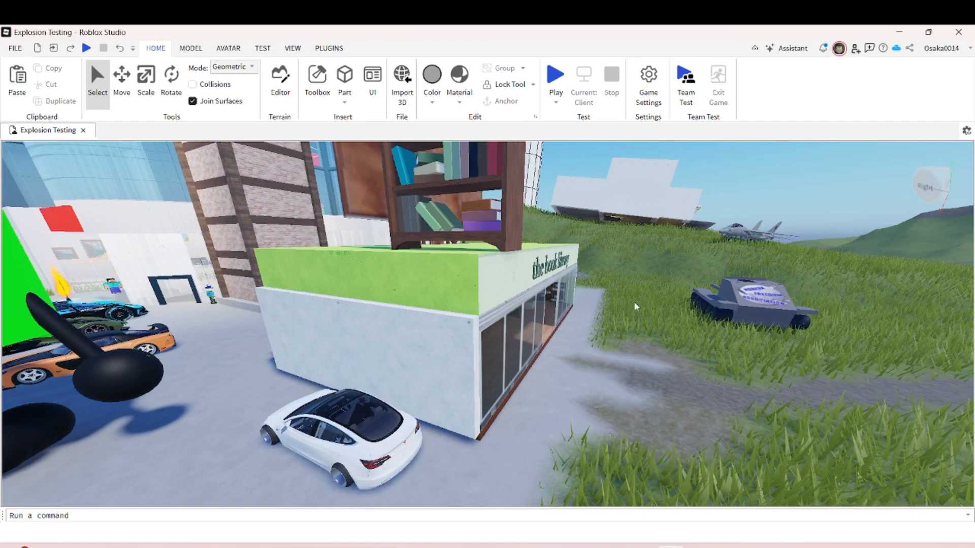
Open the Terrain Editor and look over the grassy hills and snow-capped mountains.
key(w)
right_drag(633, 301, 659, 287)
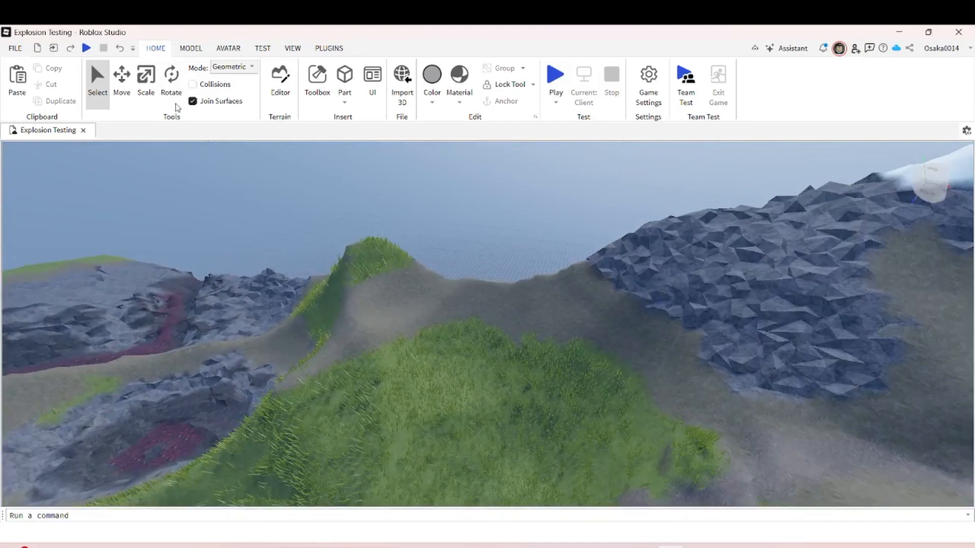
click(281, 81)
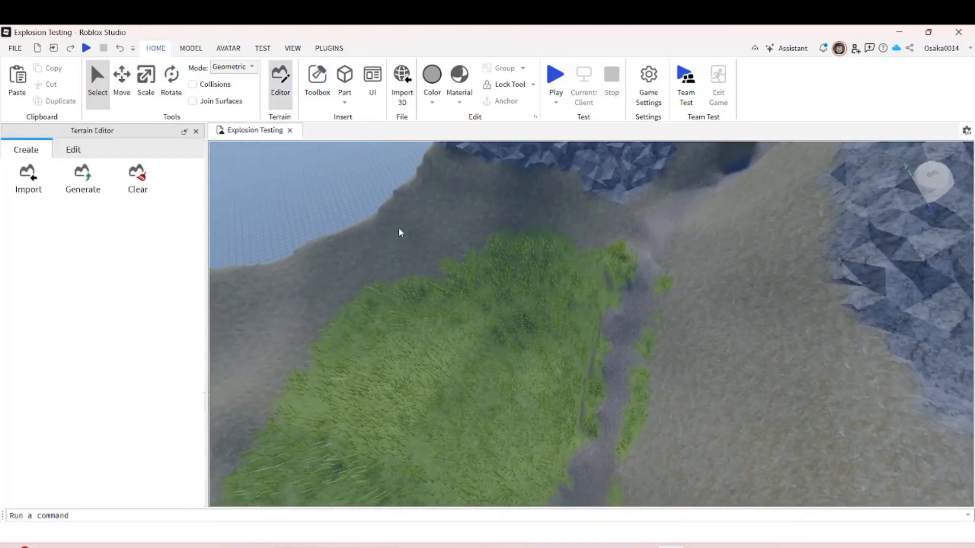
right_drag(398, 232, 398, 230)
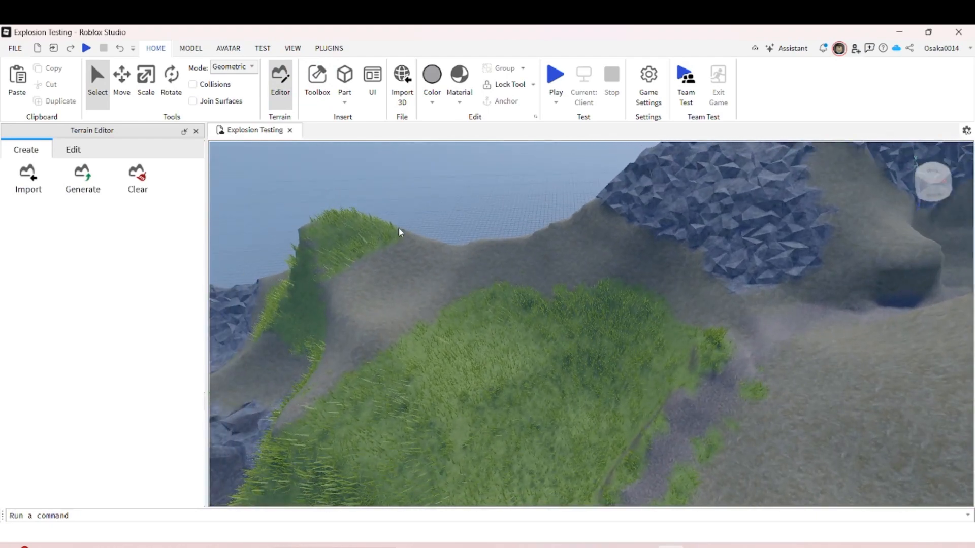
right_drag(398, 229, 416, 198)
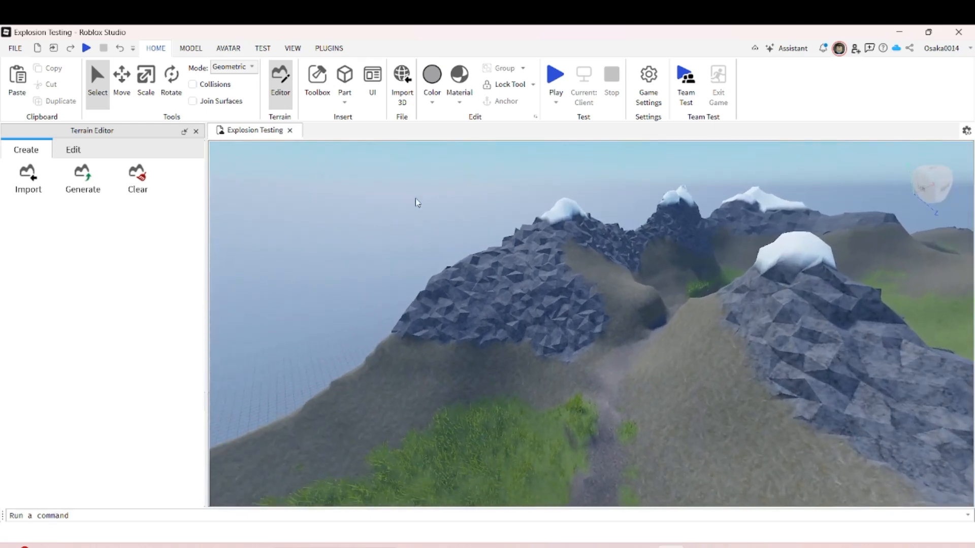
Open the terrain Generate settings and add Water to the Mountains, Hills and Plains biomes.
click(74, 195)
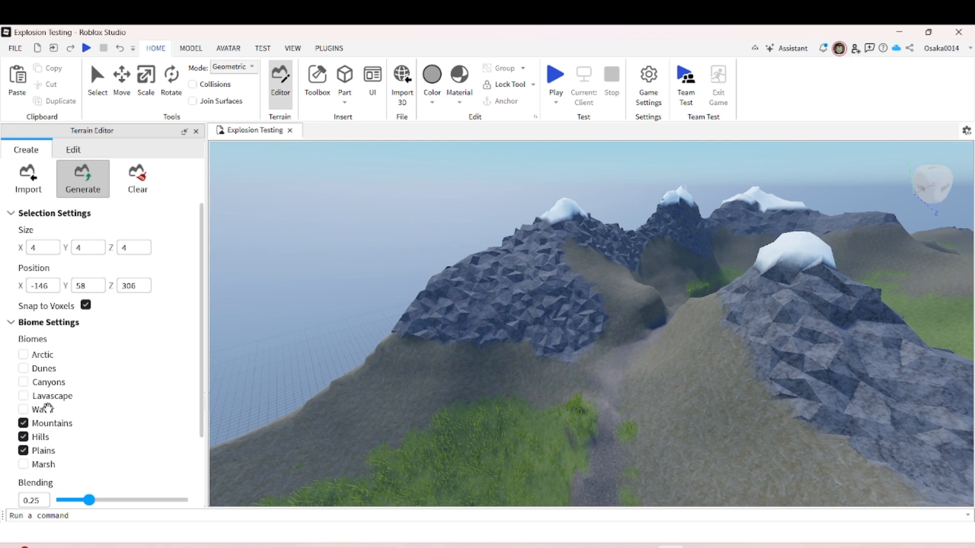
scroll(53, 401, down, 3)
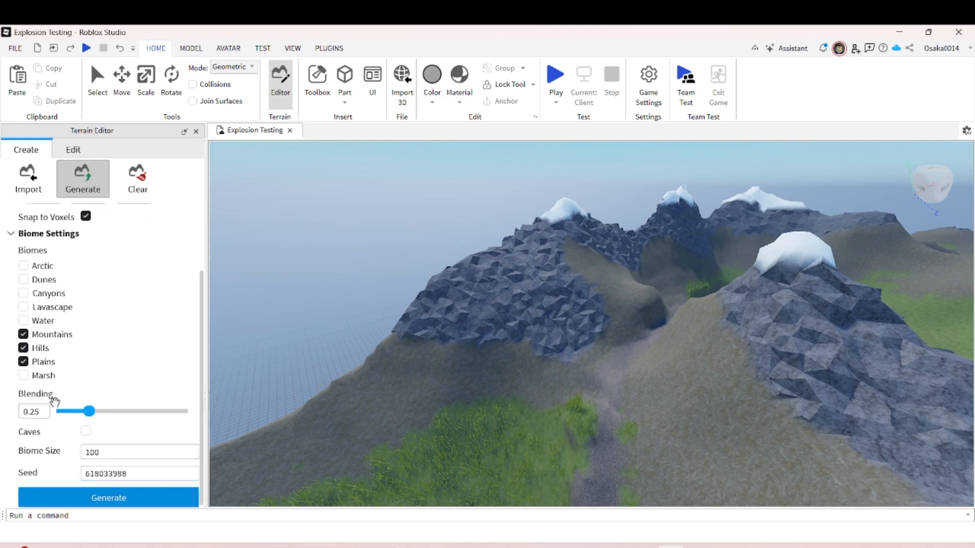
scroll(53, 401, up, 3)
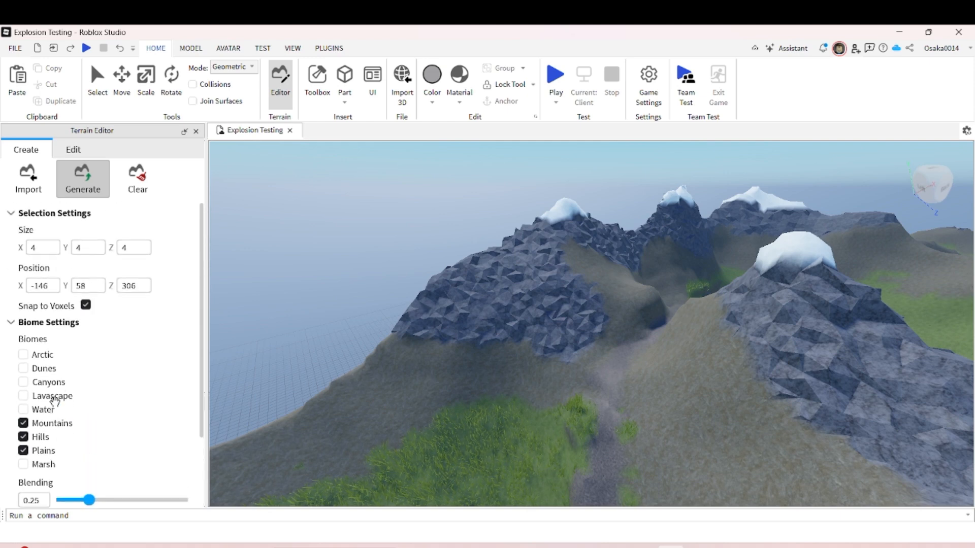
scroll(55, 401, down, 3)
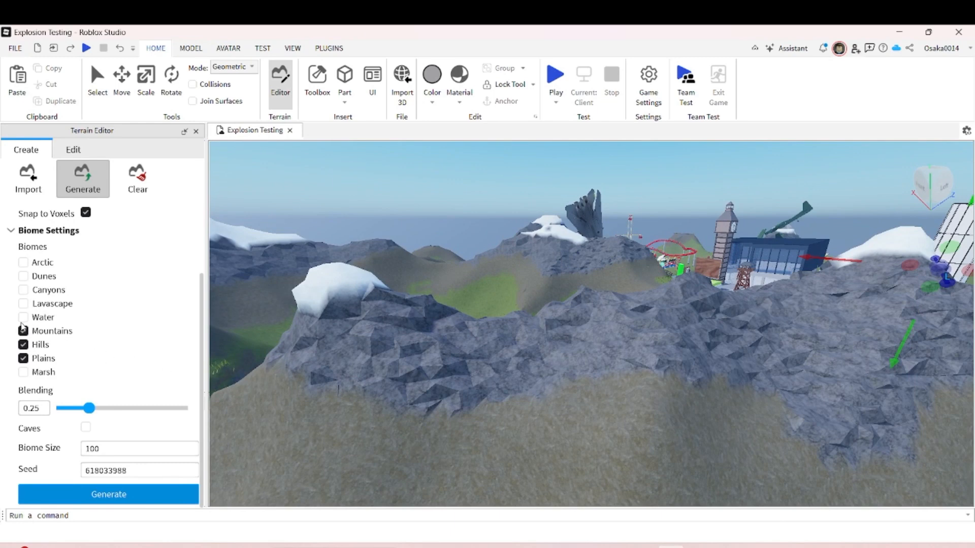
Set the terrain generation region's position to X -150, Y 60 and Z 310.
scroll(93, 336, up, 3)
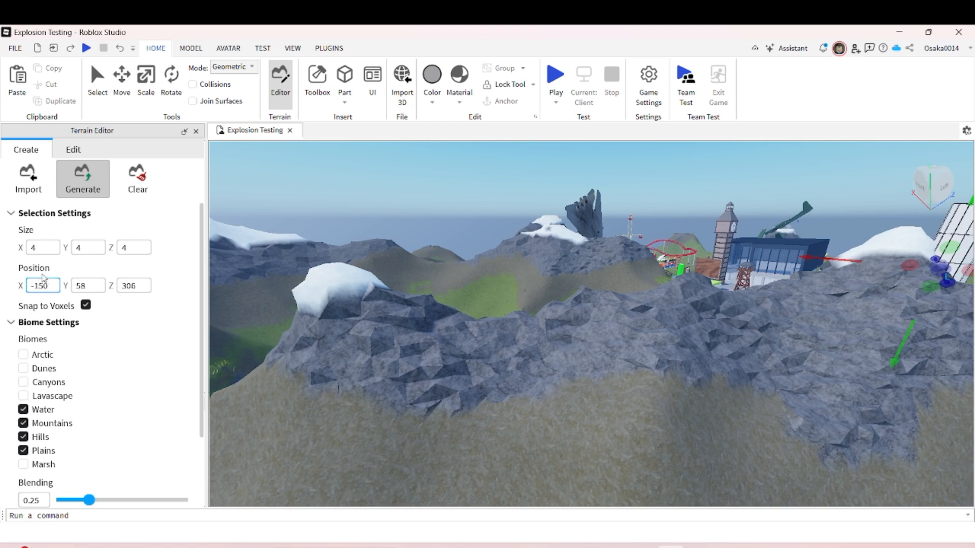
click(86, 286)
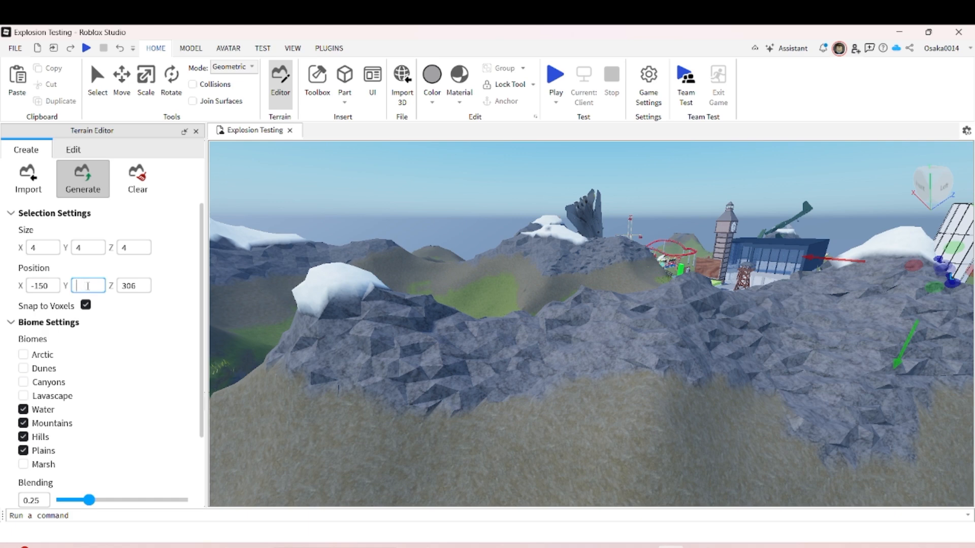
click(136, 285)
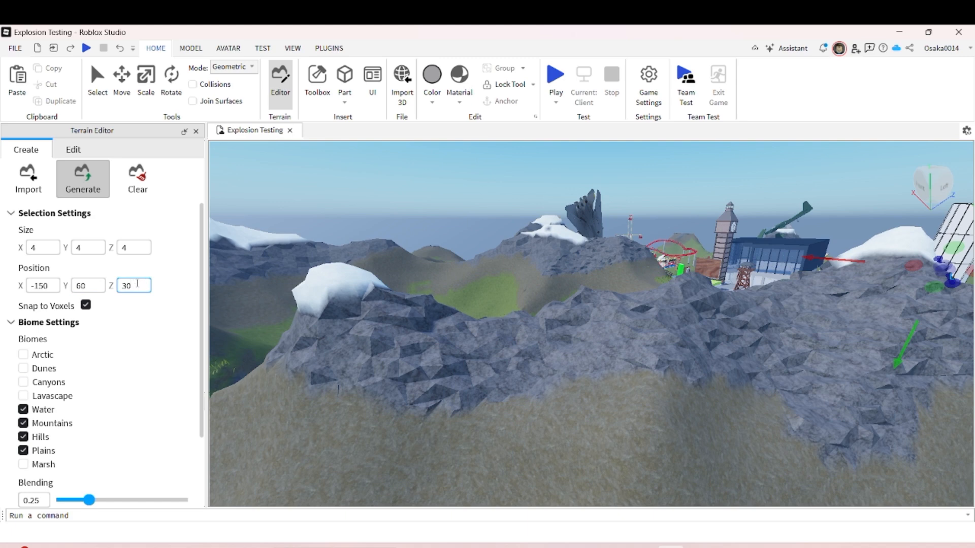
scroll(87, 306, down, 3)
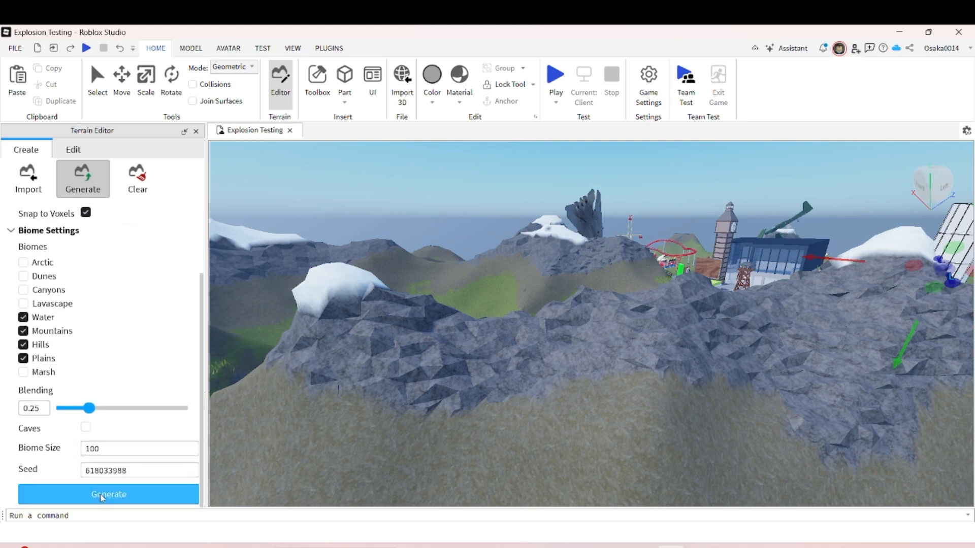
Clear all terrain from the place and undo the clearing.
key(w)
right_drag(217, 405, 217, 406)
key(s)
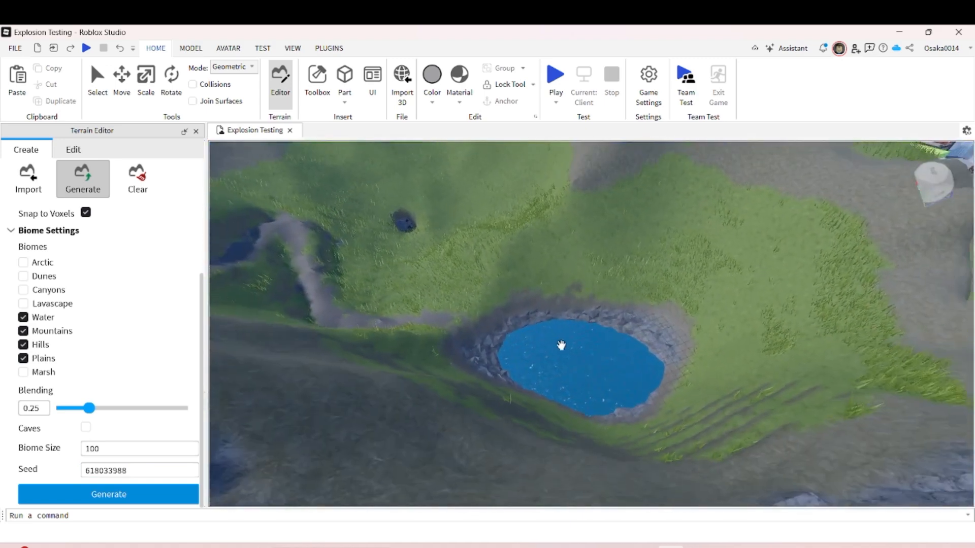
right_drag(569, 361, 569, 361)
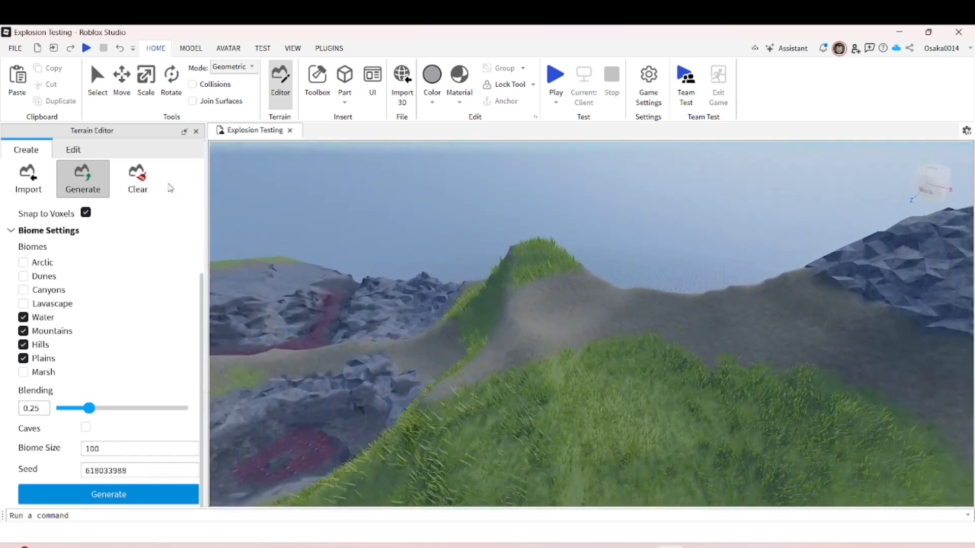
click(87, 183)
click(138, 177)
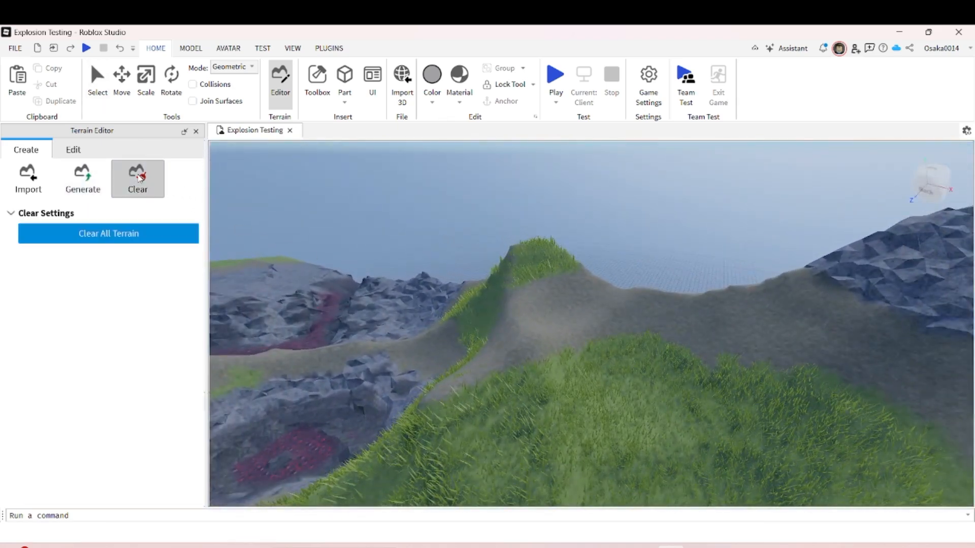
right_drag(536, 246, 535, 246)
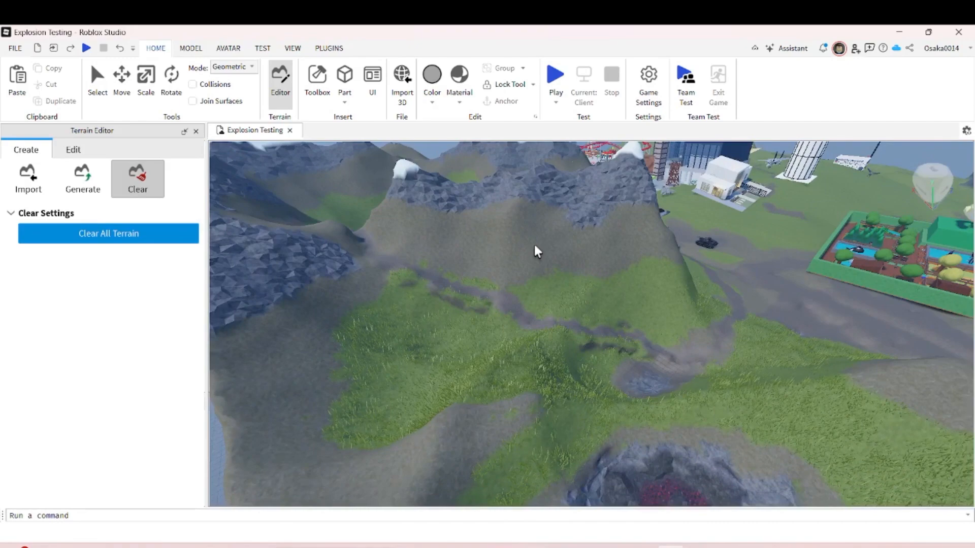
click(145, 230)
right_drag(269, 236, 277, 234)
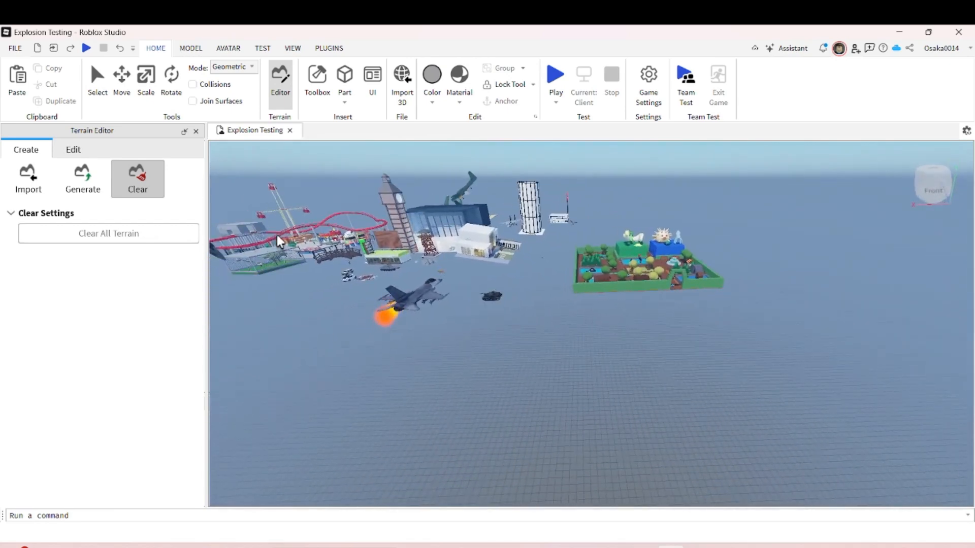
key(ctrl+z)
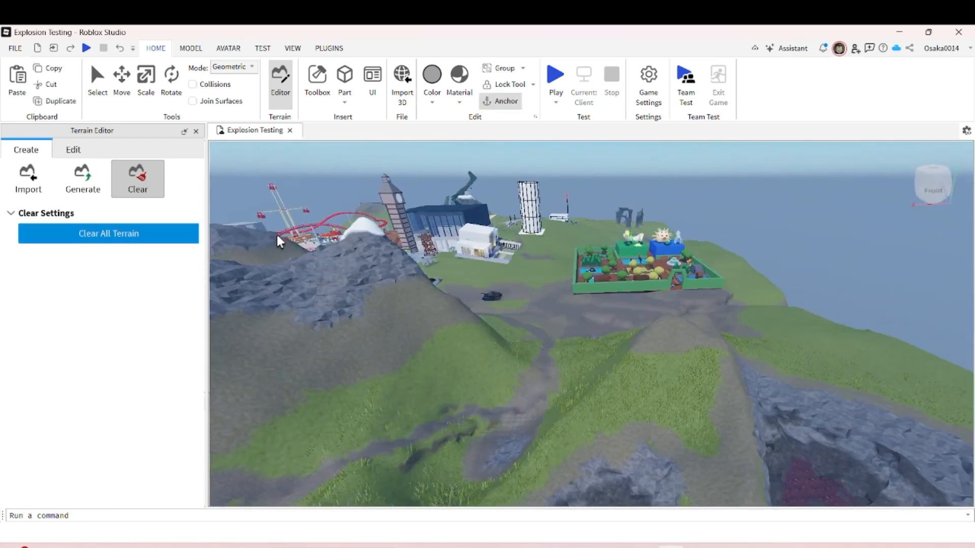
Open the terrain Import settings and examine the heightmap, colormap and default material options.
click(18, 174)
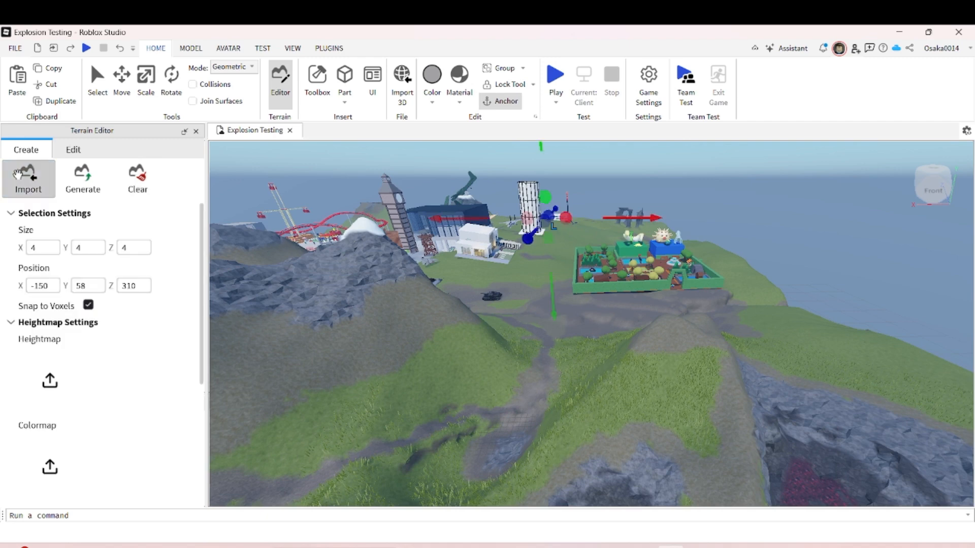
scroll(92, 419, down, 4)
scroll(92, 419, up, 4)
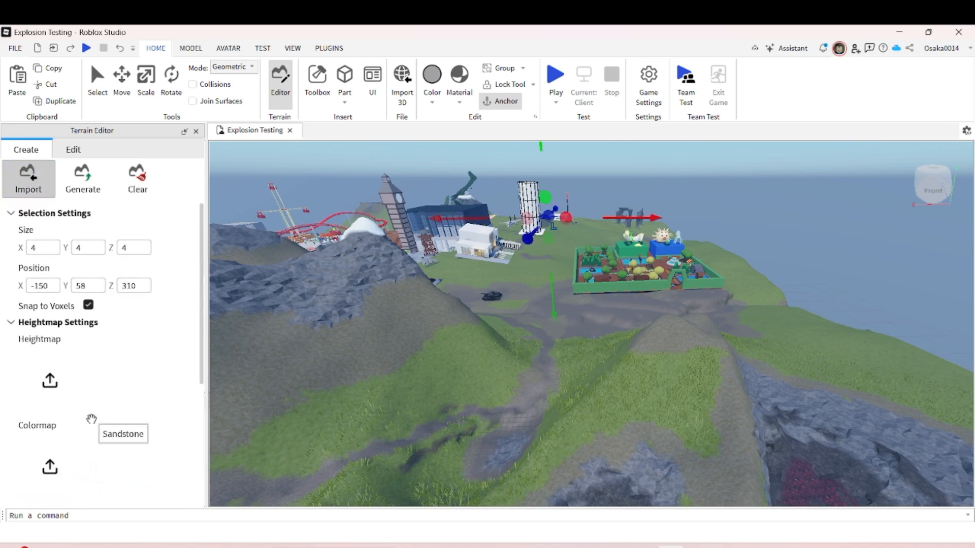
scroll(91, 419, down, 2)
scroll(97, 401, up, 2)
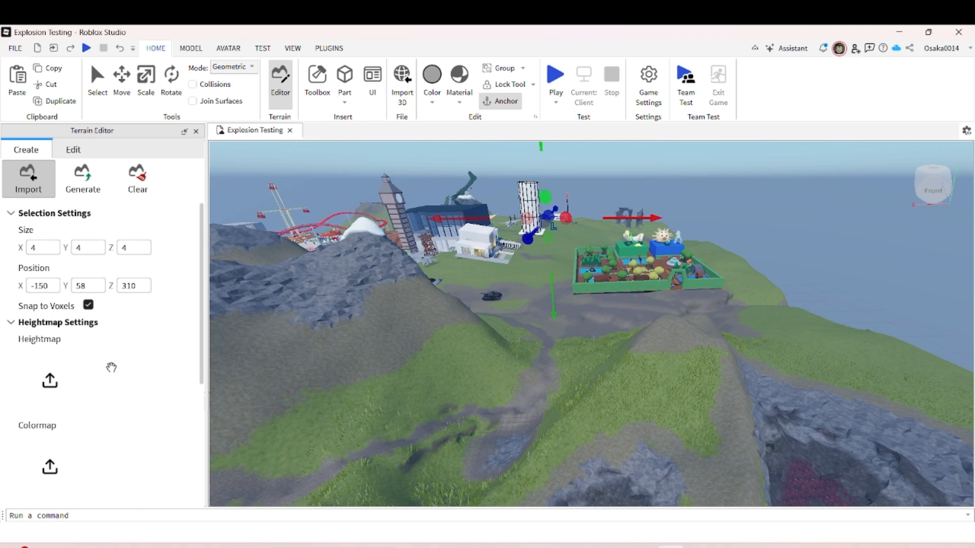
scroll(111, 367, down, 3)
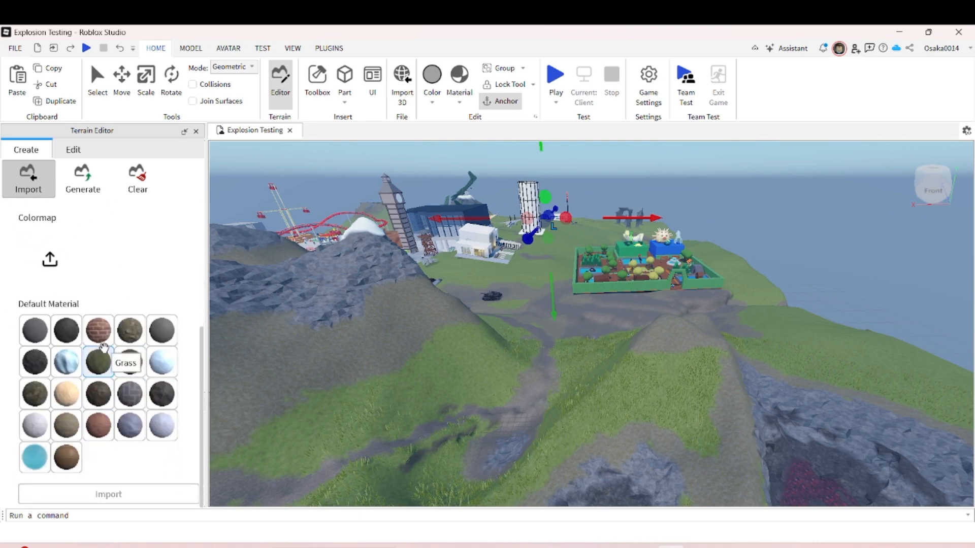
scroll(104, 348, up, 3)
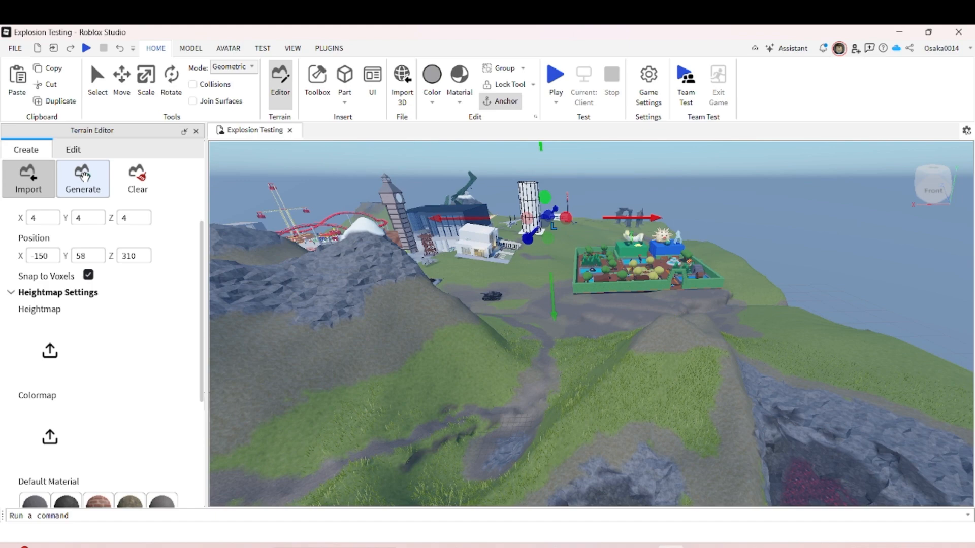
Switch to terrain editing and use Transform on the rocky ground by the lava stream, moving its selection to -382, 34, -430.
click(73, 149)
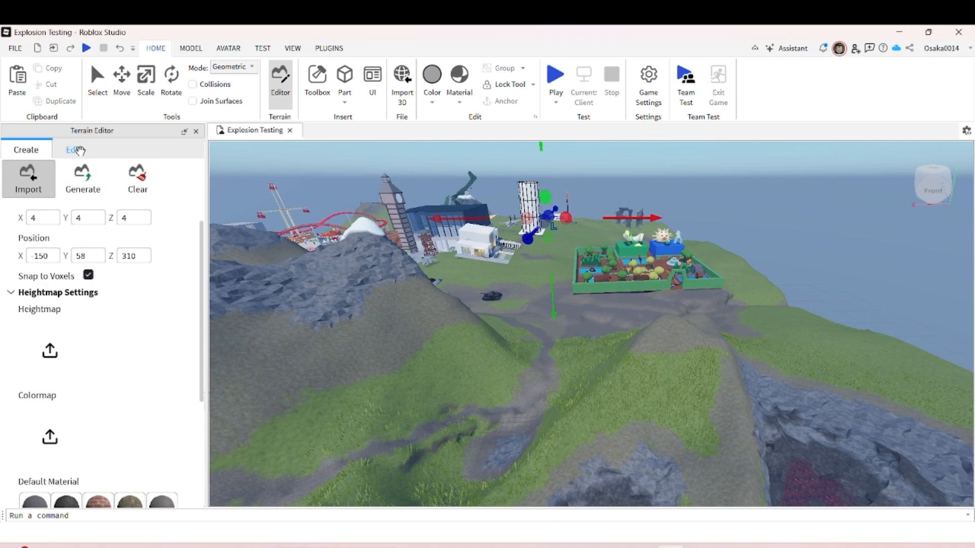
scroll(365, 256, up, 5)
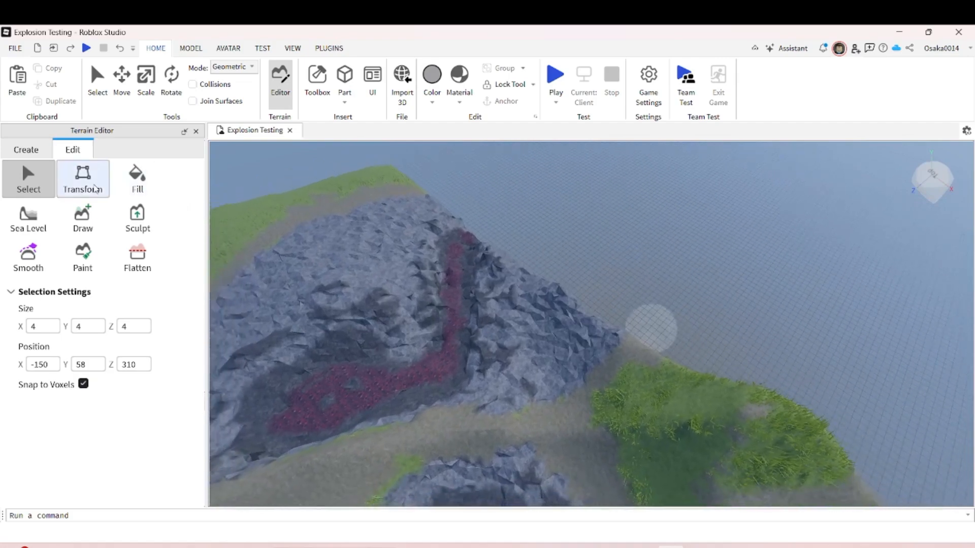
click(93, 183)
click(337, 311)
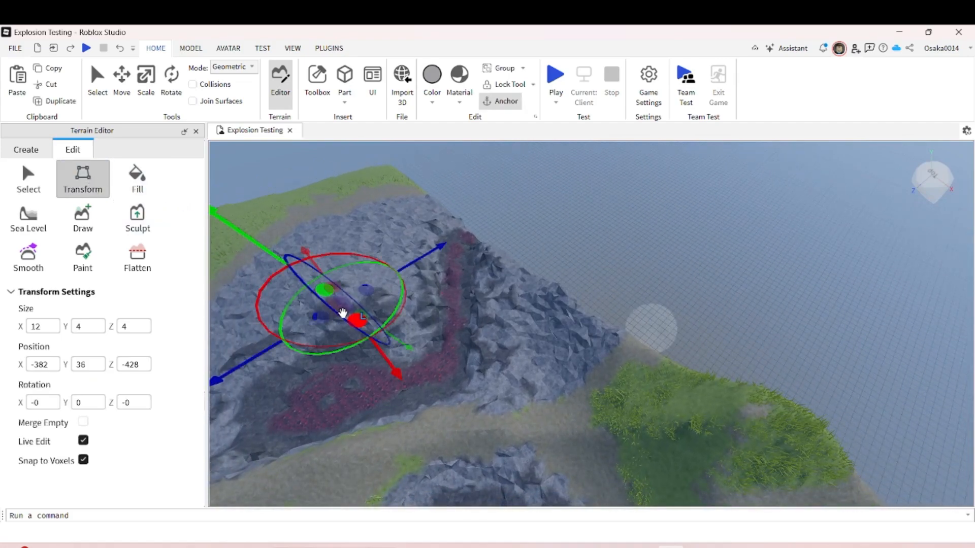
drag(371, 310, 348, 260)
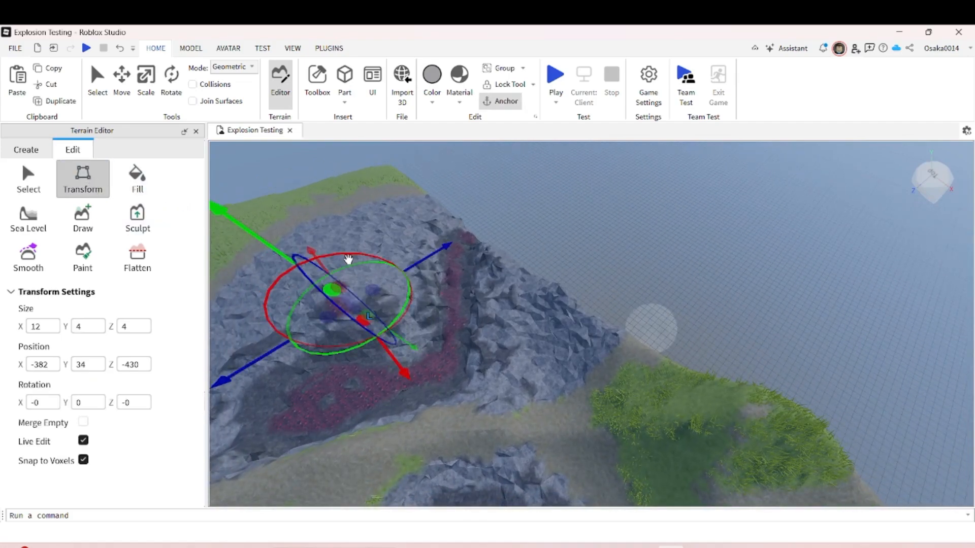
Stretch the transformed lava terrain into a slab of size X 52, Y 44, Z 4 and leave Transform.
right_drag(348, 259, 348, 260)
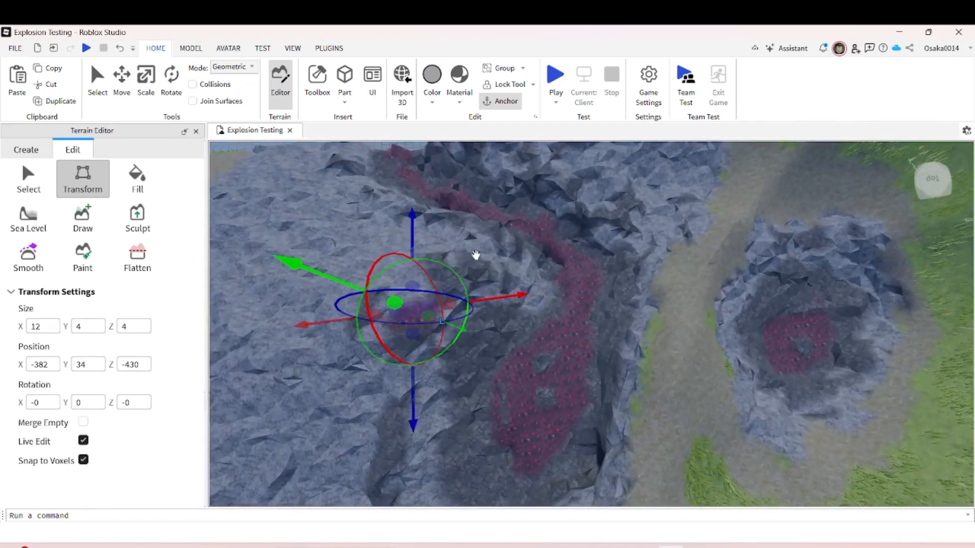
drag(395, 303, 395, 307)
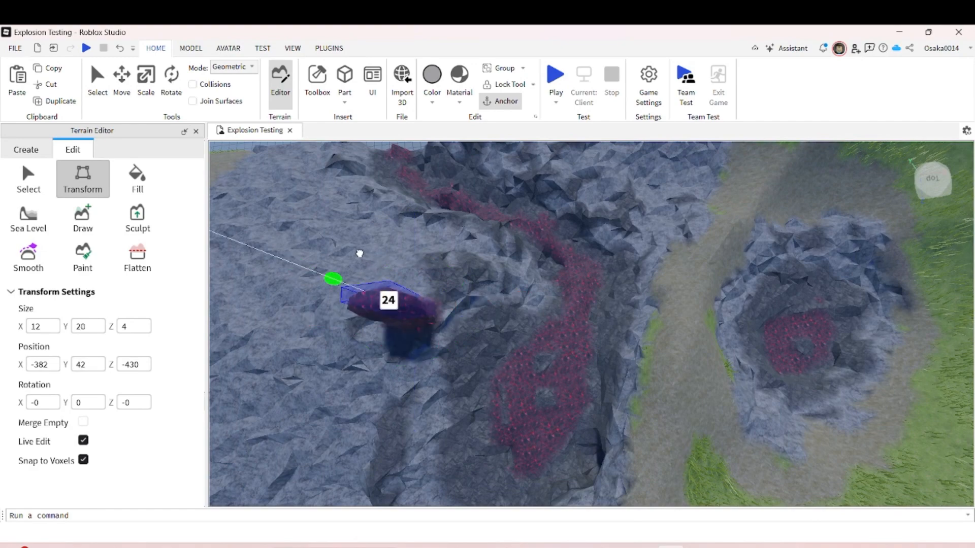
drag(359, 254, 235, 203)
right_drag(450, 269, 448, 291)
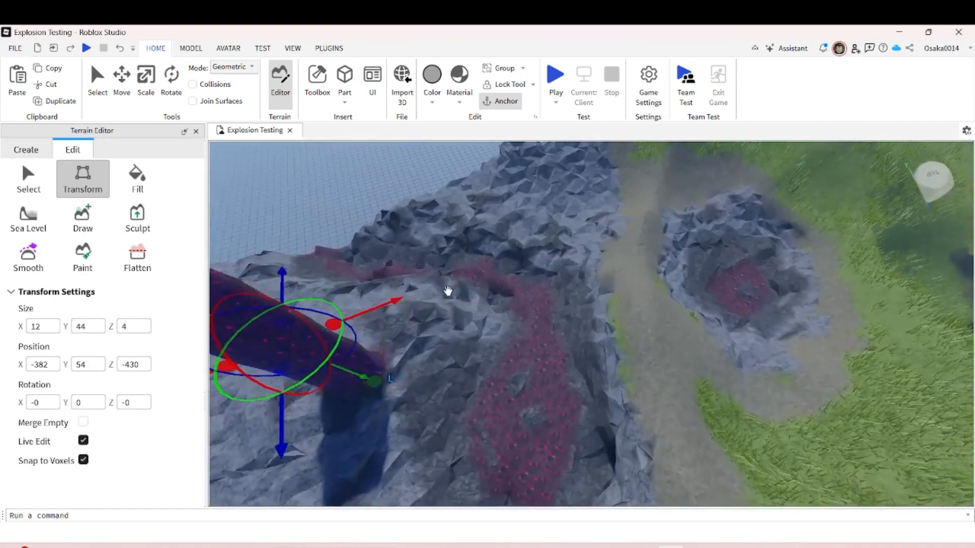
right_drag(419, 358, 432, 363)
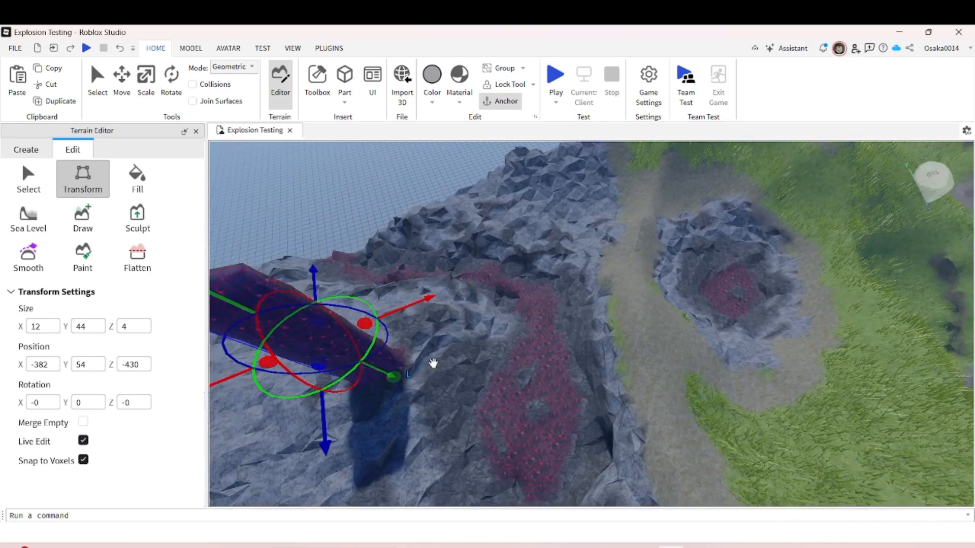
drag(374, 317, 538, 297)
right_drag(537, 297, 550, 396)
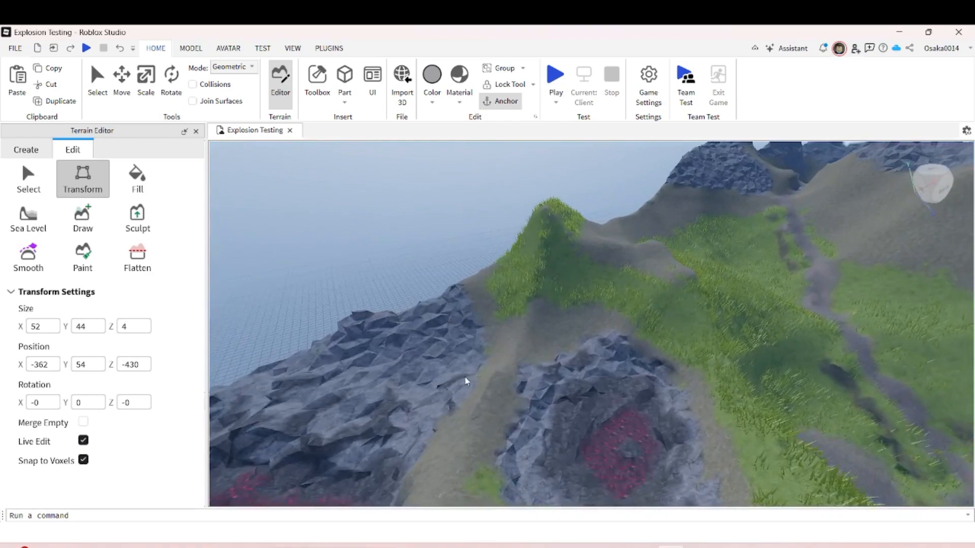
click(91, 186)
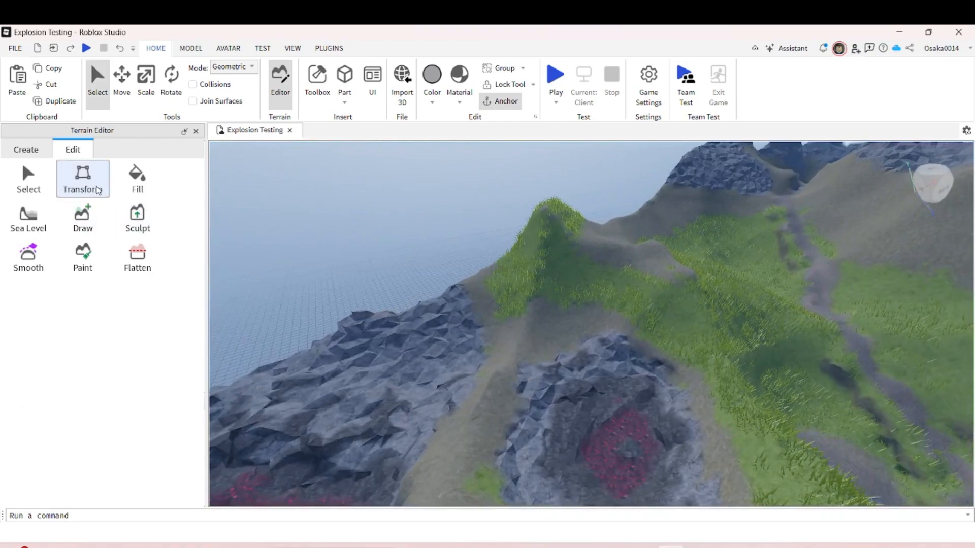
Reopen the Transform tool and examine the stretched lava slab up close.
right_drag(399, 336, 392, 324)
click(82, 177)
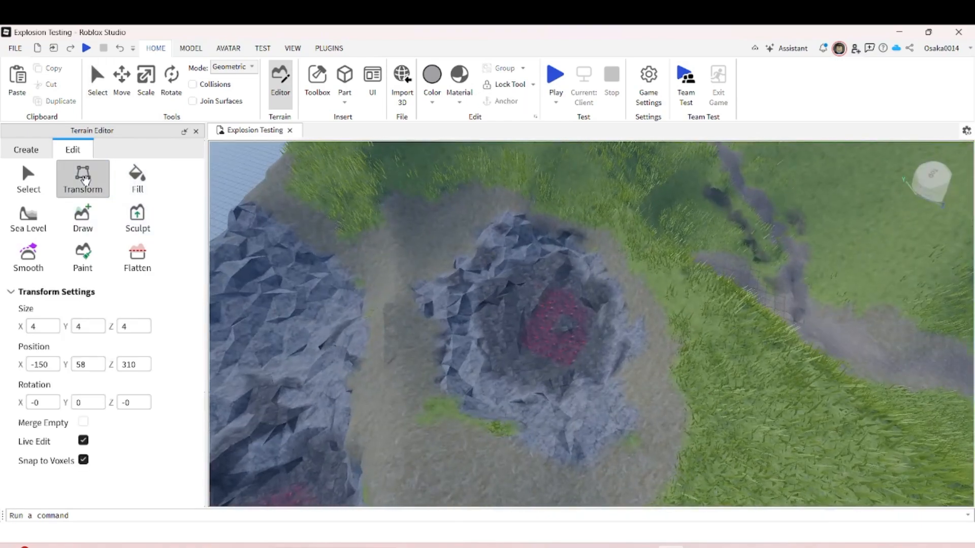
right_drag(423, 293, 424, 293)
key(w)
mouse_move(449, 377)
right_down()
mouse_move(450, 366)
mouse_move(458, 380)
right_up()
key(w)
key(s)
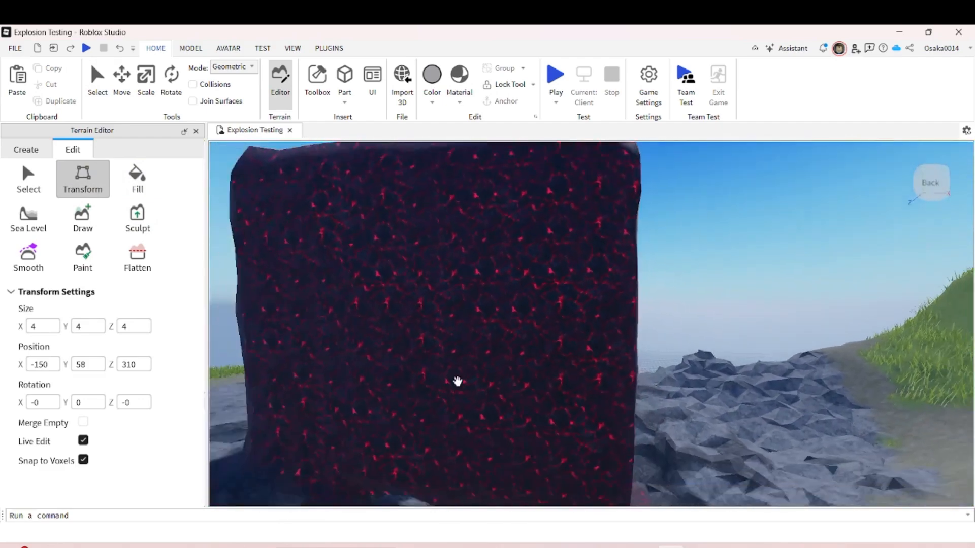
Switch to the terrain Fill tool and examine where its selection region sits in the place.
click(151, 186)
right_drag(248, 229, 248, 230)
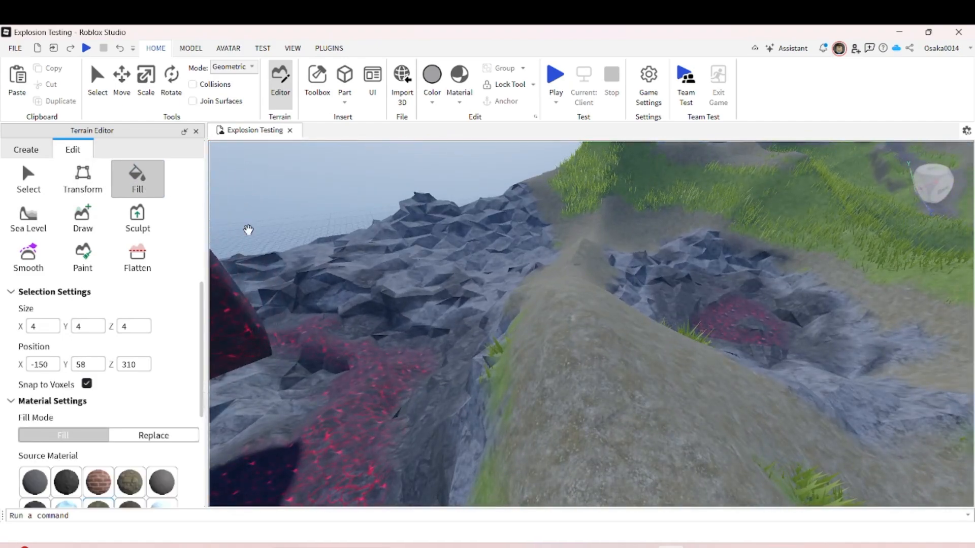
right_drag(248, 230, 267, 198)
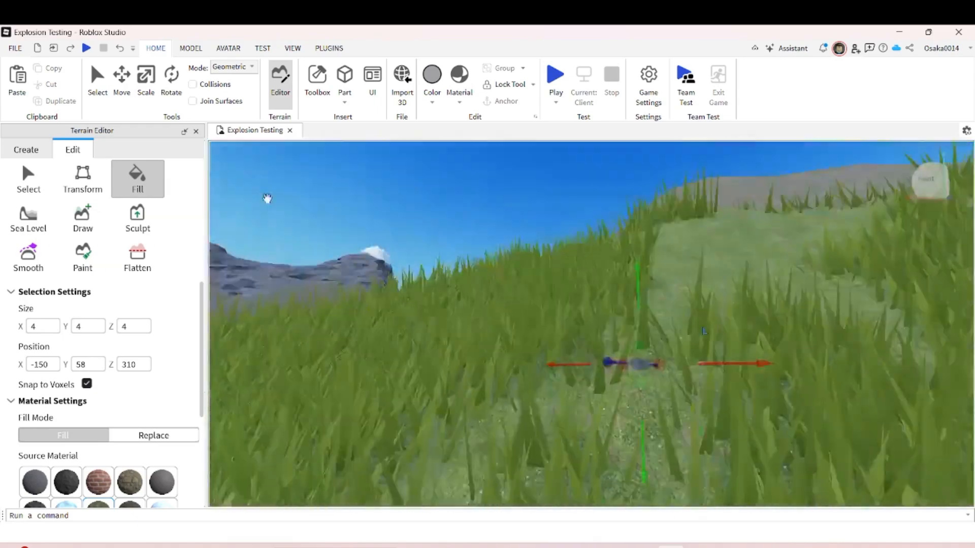
right_drag(365, 224, 366, 225)
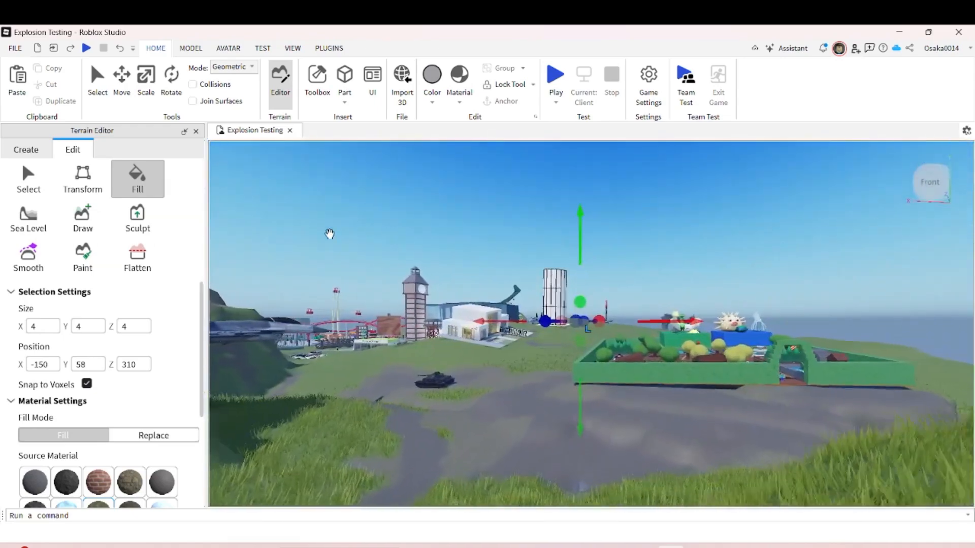
key(w)
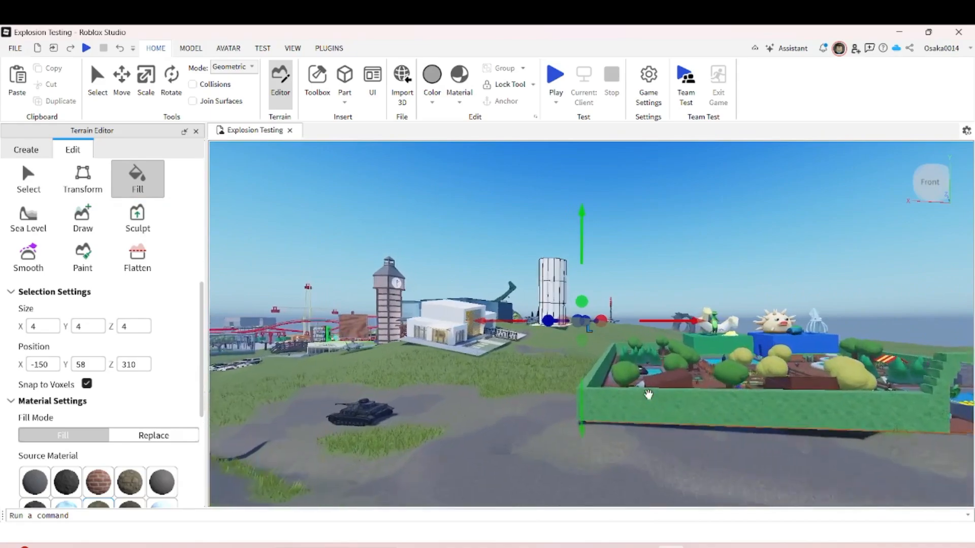
key(w)
right_drag(649, 394, 649, 395)
right_drag(622, 311, 524, 350)
key(s)
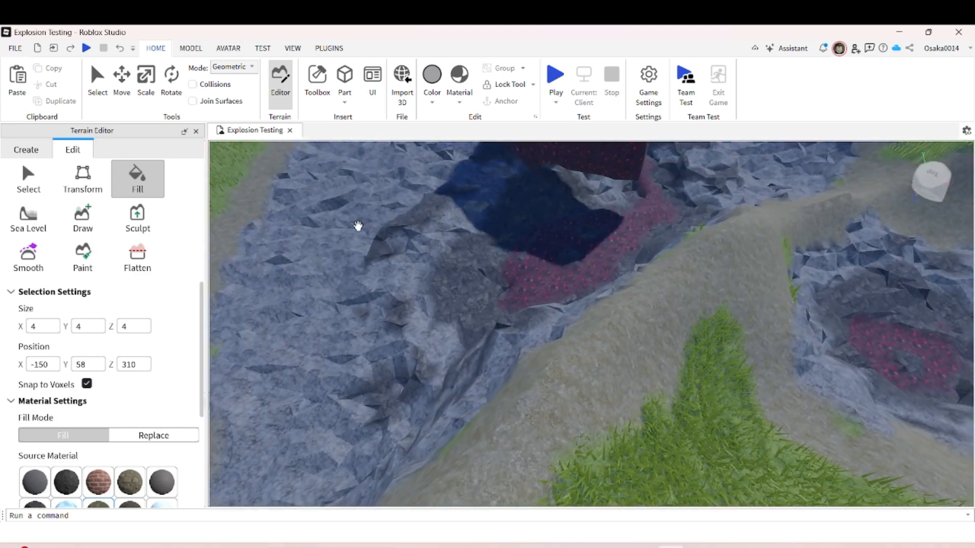
Review the Fill tool's modes and source materials, and examine the Sea Level tool's size and position settings.
right_drag(358, 226, 358, 226)
scroll(19, 405, down, 4)
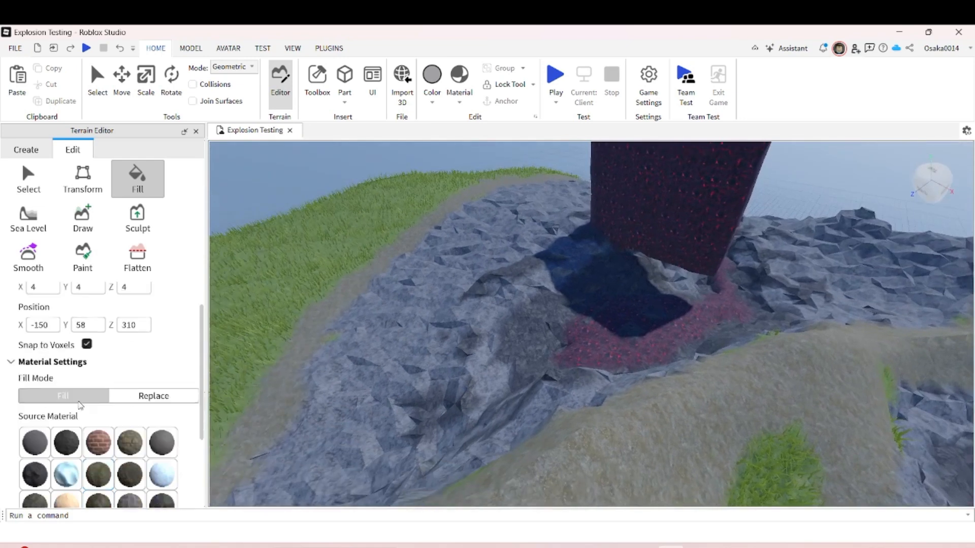
scroll(140, 425, down, 3)
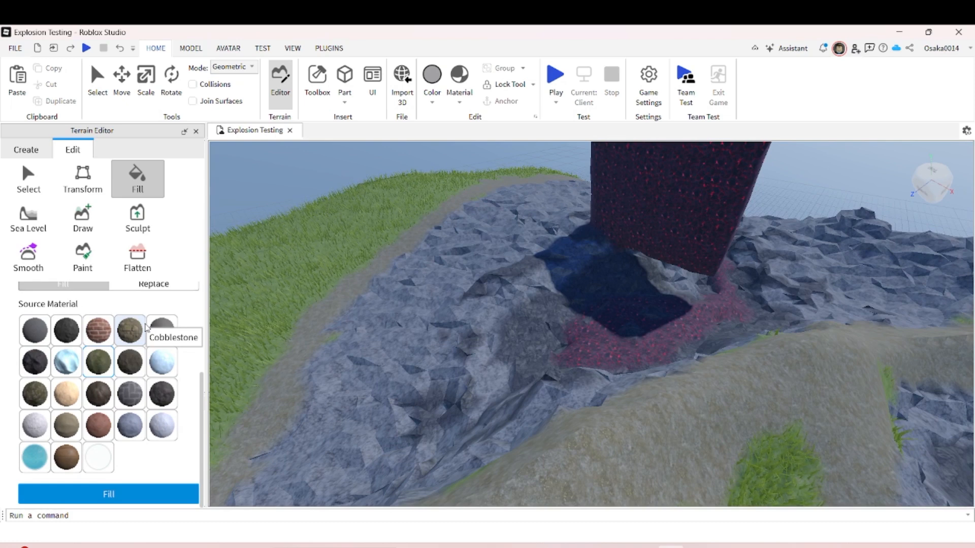
click(31, 216)
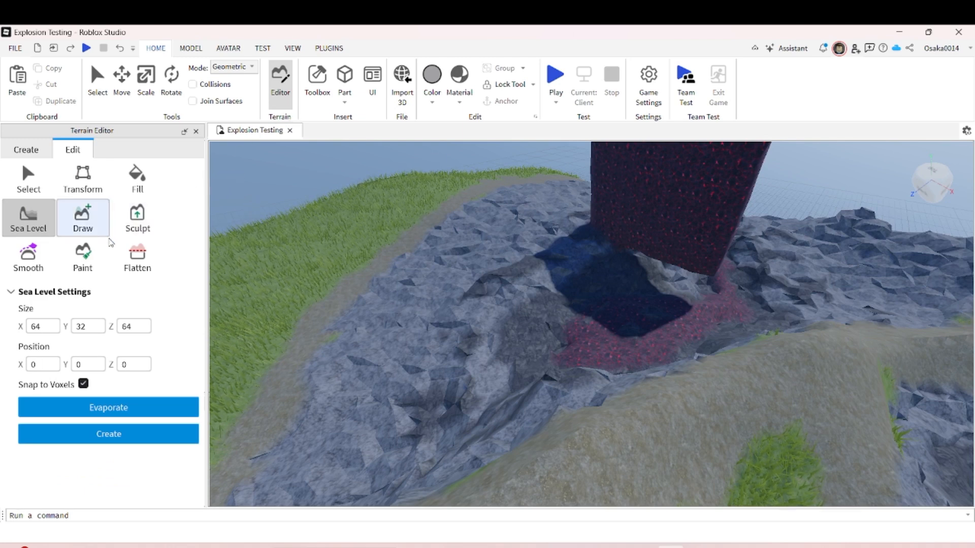
click(78, 326)
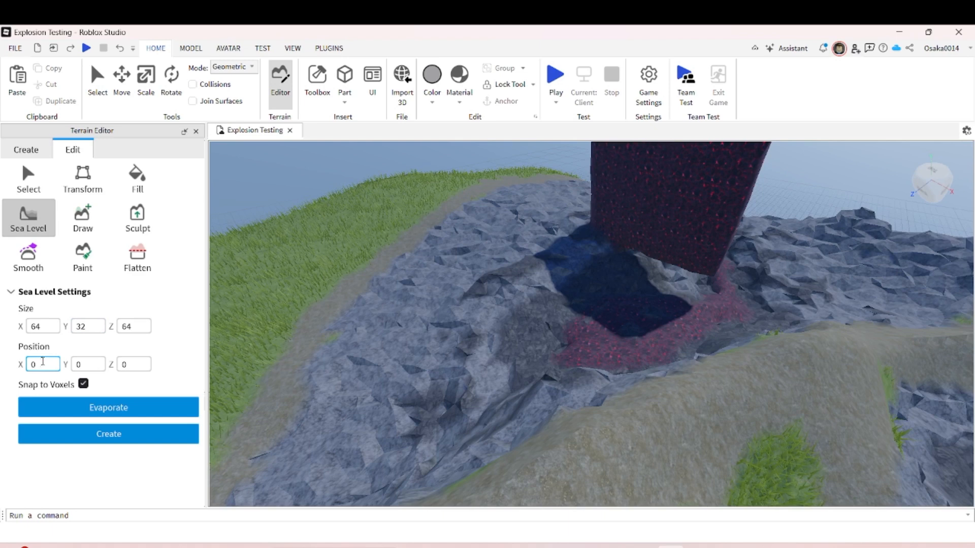
Use Draw with a size 6 sphere brush to add a rounded grassy mass beside the lava slab, undoing the first attempt.
click(83, 219)
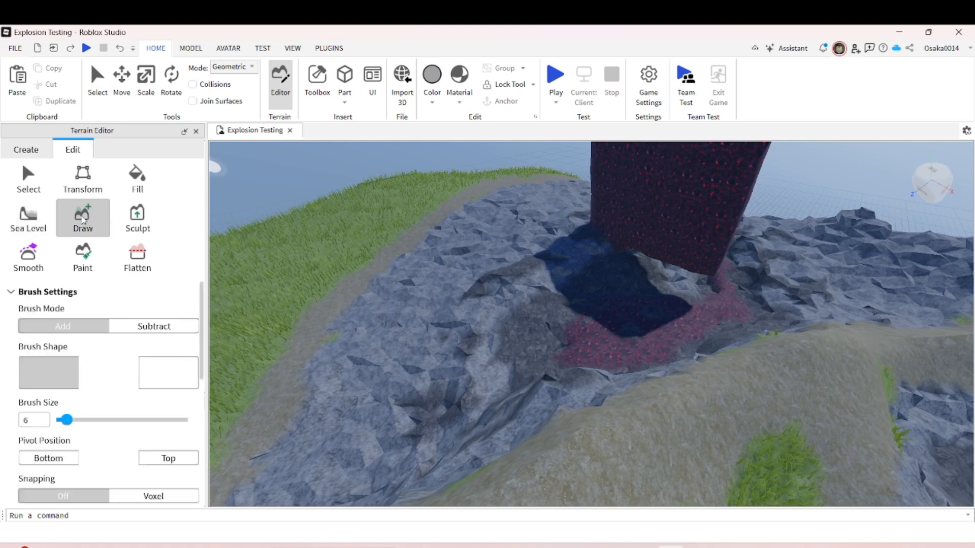
click(269, 271)
right_drag(327, 271, 327, 271)
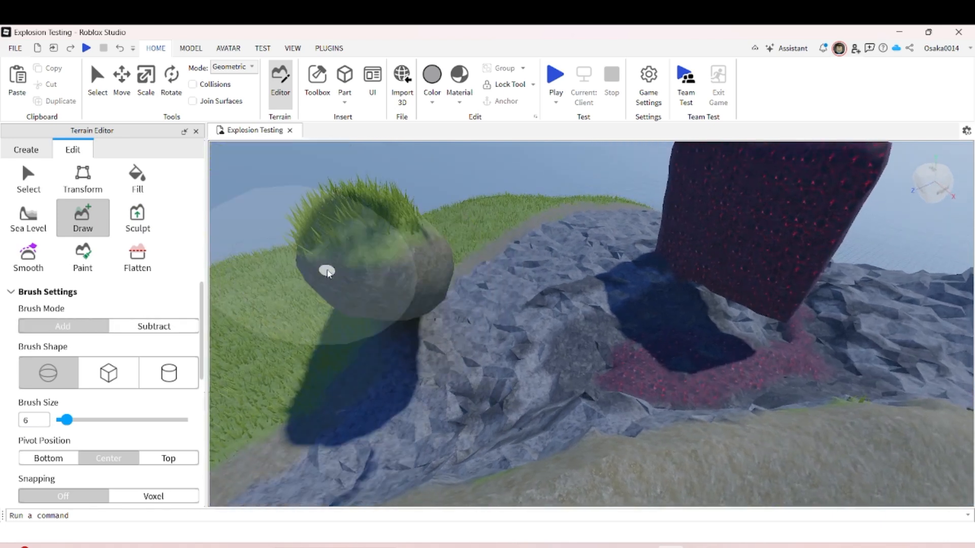
key(ctrl+z)
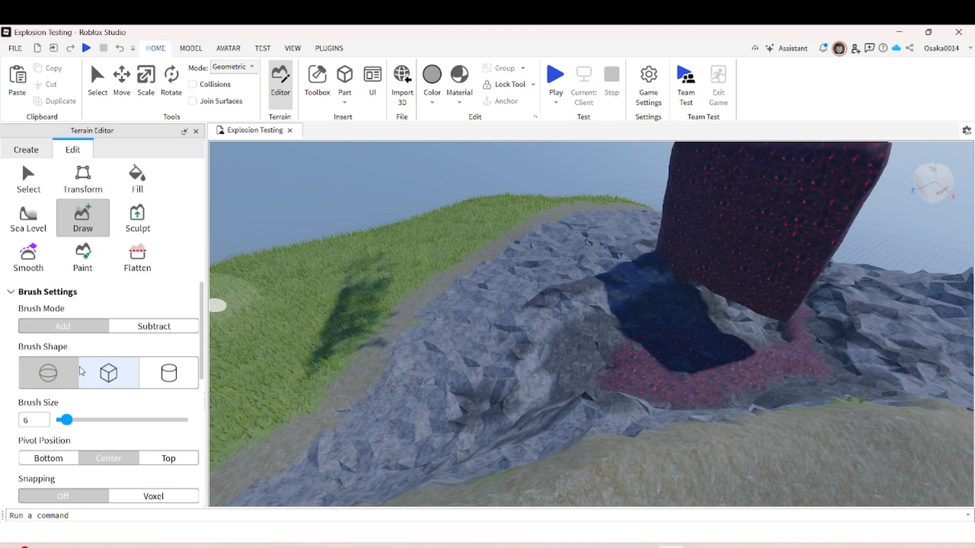
click(416, 293)
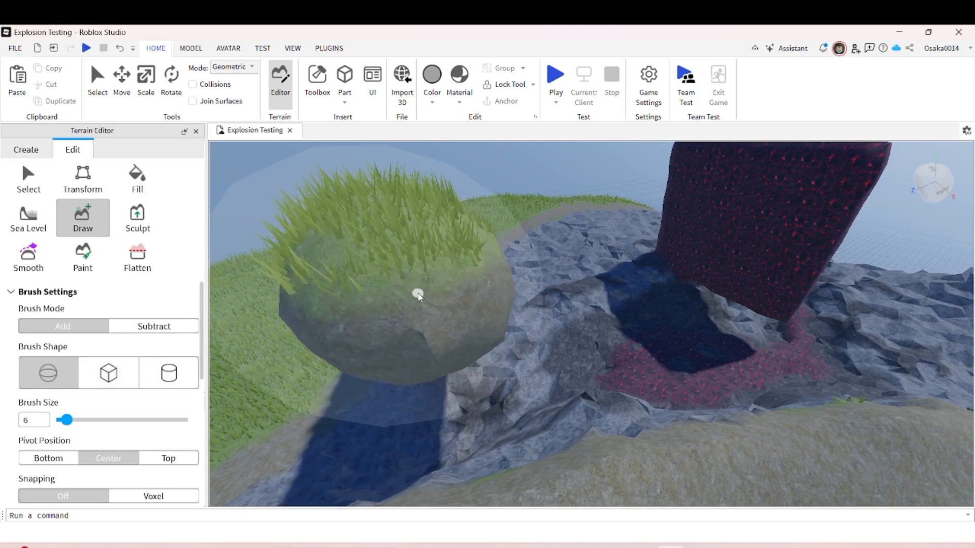
right_drag(418, 295, 416, 294)
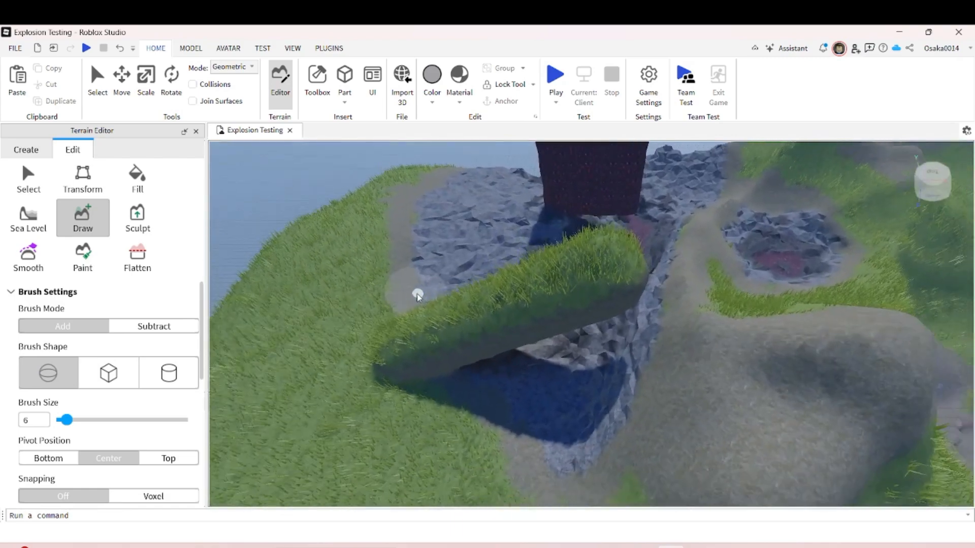
Draw a grassy terrain block next to the rounded mass using the cube brush with width 6 and height 6.
click(109, 373)
click(328, 316)
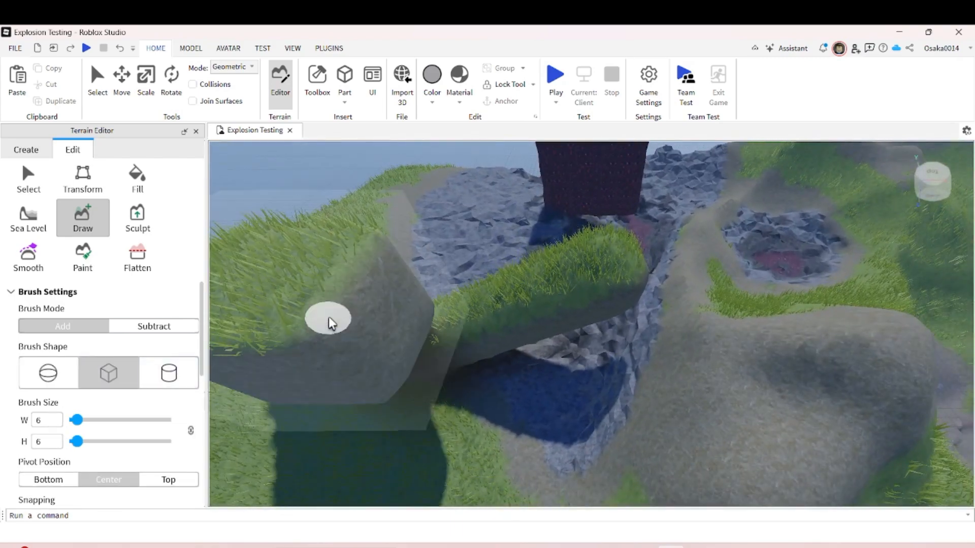
right_drag(329, 318, 329, 316)
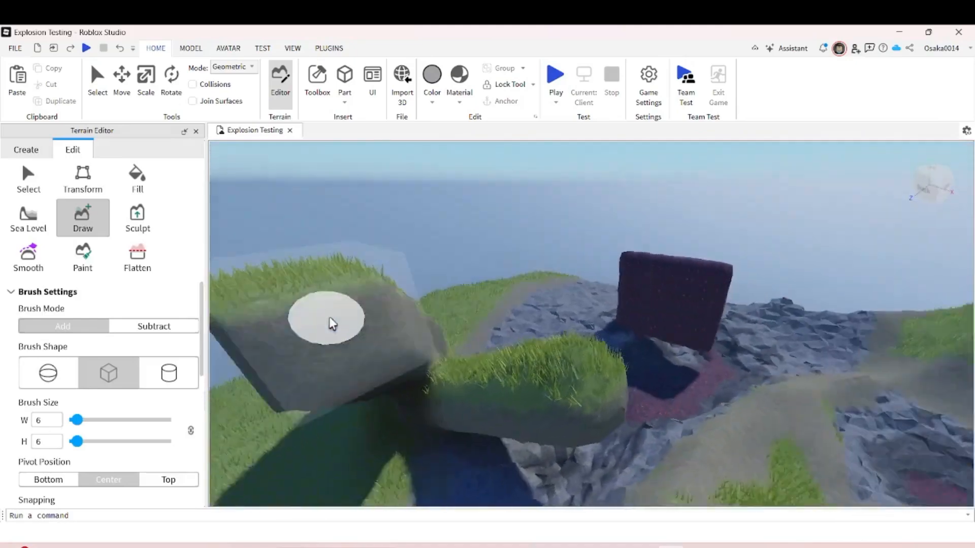
key(a)
Draw a further grassy terrain mass near the block using the cylinder brush with radius 6 and height 6.
click(167, 370)
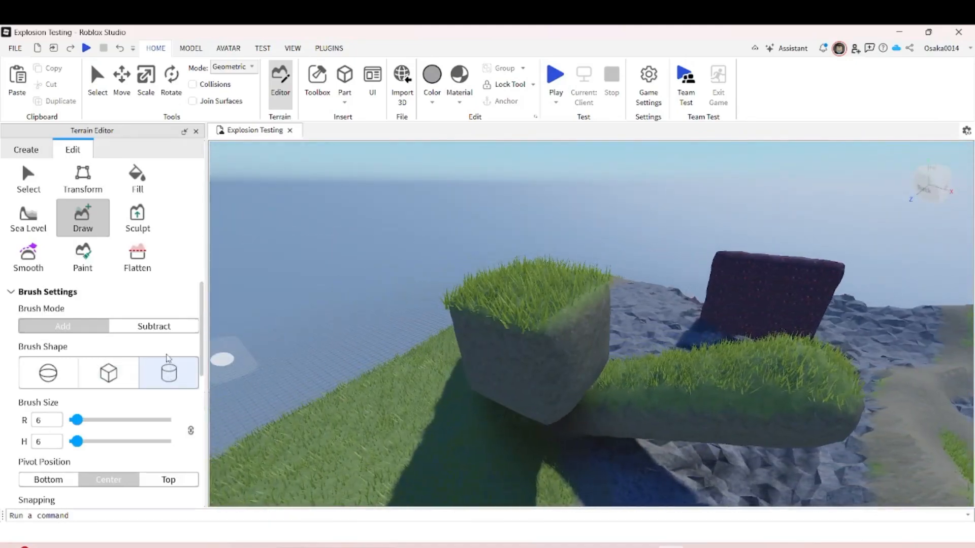
mouse_move(378, 368)
right_down()
mouse_move(388, 369)
mouse_move(365, 374)
mouse_move(340, 400)
mouse_move(352, 401)
right_up()
click(353, 399)
key(a)
key(d)
key(s)
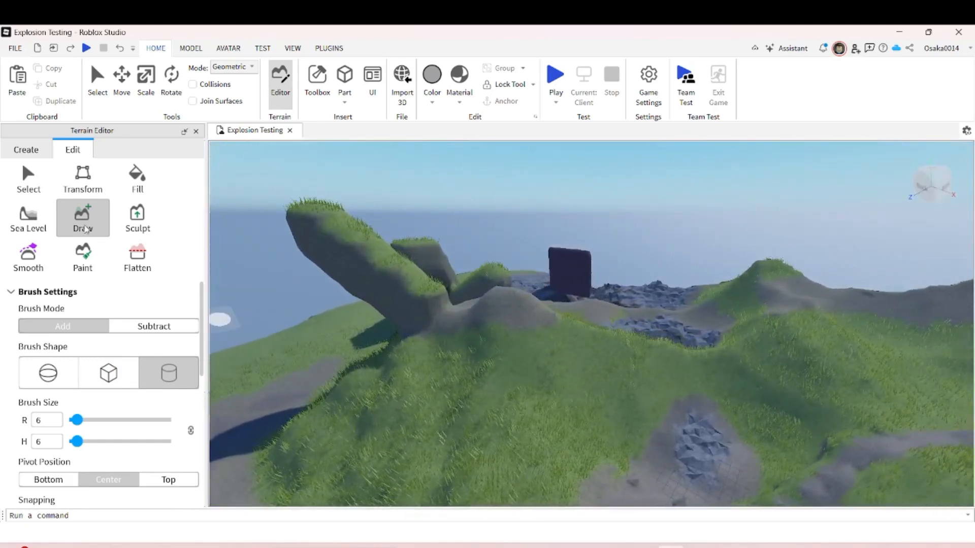
Sculpt extra terrain onto the large drawn mass using the sphere brush in Add mode at size 6 and strength 1.
click(156, 223)
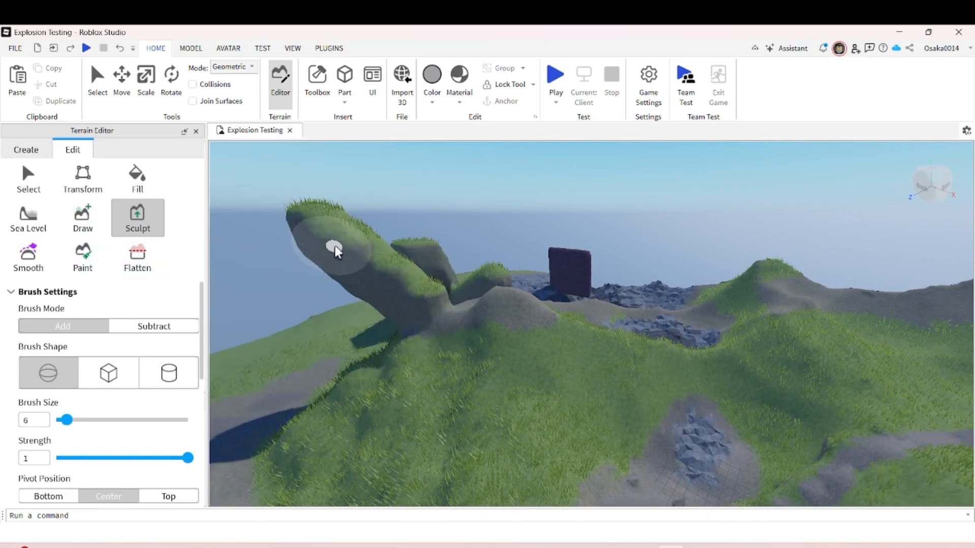
mouse_move(369, 293)
mouse_down()
mouse_move(307, 223)
mouse_move(377, 248)
mouse_up()
key(d)
right_drag(376, 249, 376, 249)
key(w)
key(d)
mouse_move(396, 296)
mouse_down()
mouse_move(437, 289)
mouse_move(426, 290)
mouse_up()
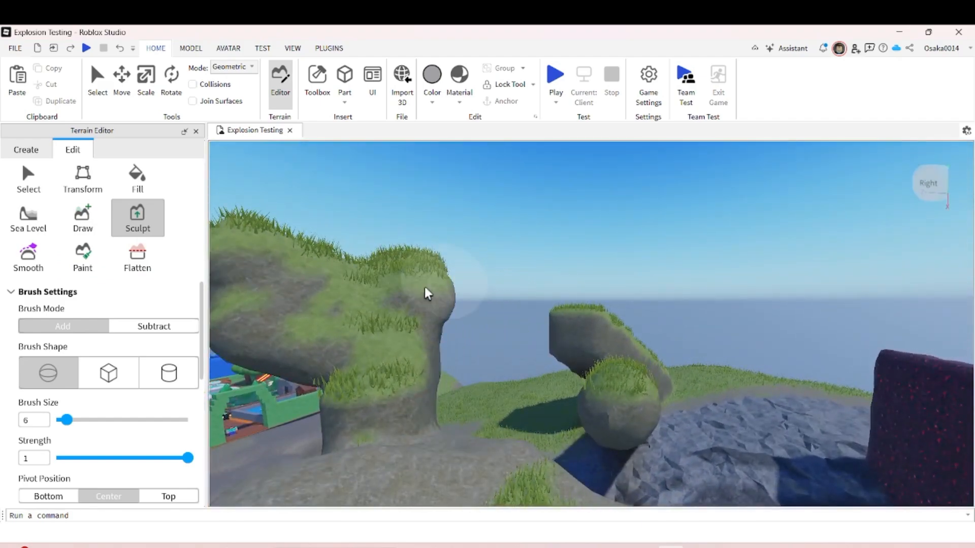
Switch the Sculpt brush to the cube shape and build up the large grassy mass further.
click(108, 373)
mouse_move(408, 363)
mouse_down()
mouse_move(418, 342)
mouse_move(492, 324)
mouse_up()
key(w)
right_drag(504, 309, 504, 309)
key(d)
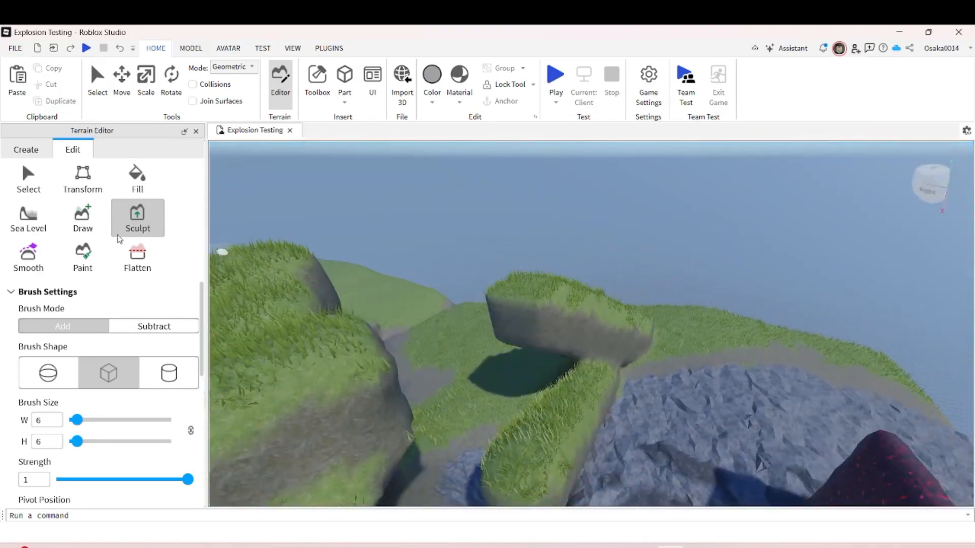
Sculpt a raised peak on top of the grassy block using the cylinder brush with radius 6 and height 6.
click(178, 385)
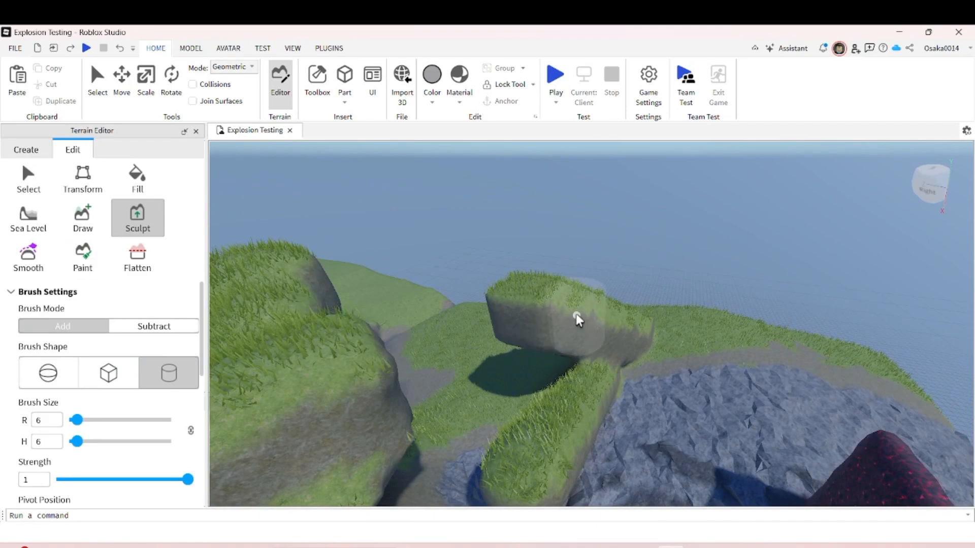
drag(562, 291, 552, 256)
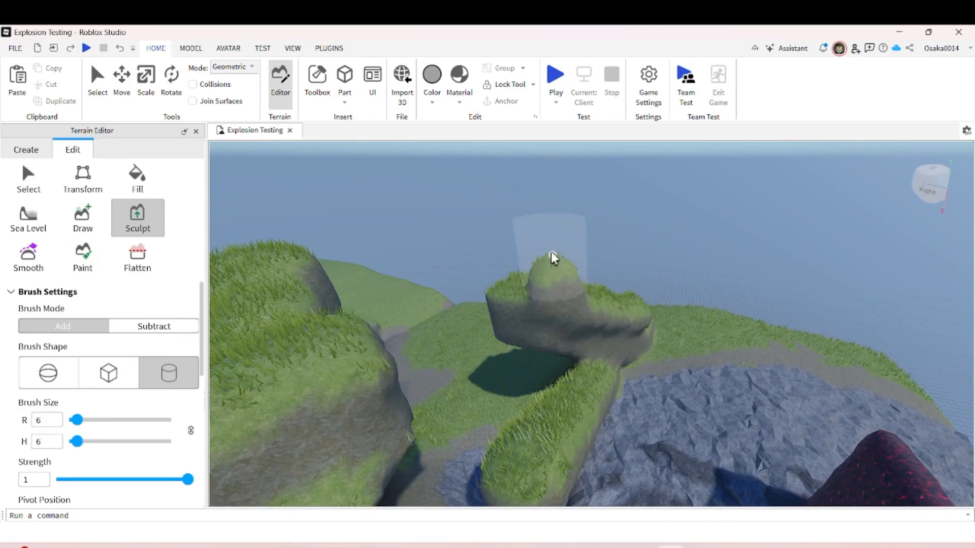
key(w)
right_drag(517, 224, 518, 223)
key(s)
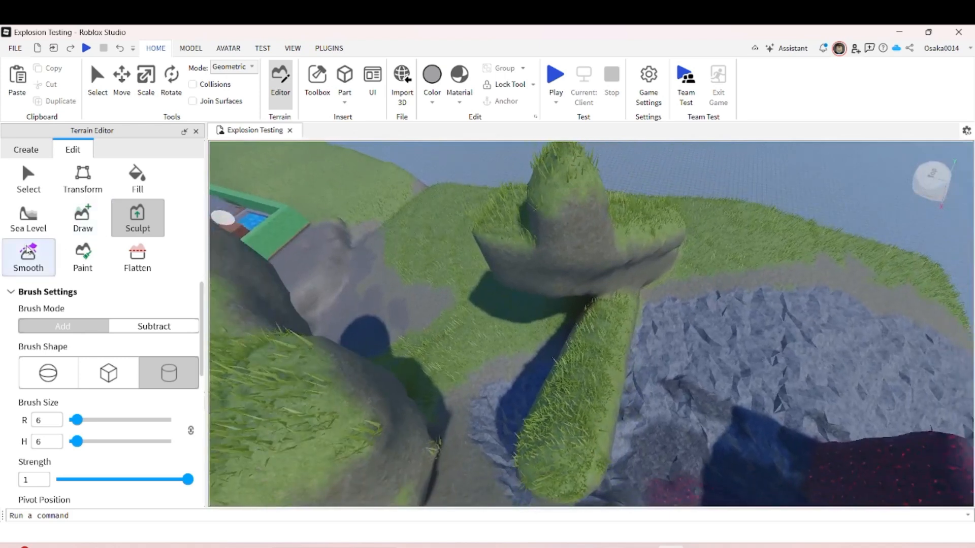
Smooth away the peak, block and rounded mass into the ground using the sphere brush at size 6 and strength 1.
click(26, 249)
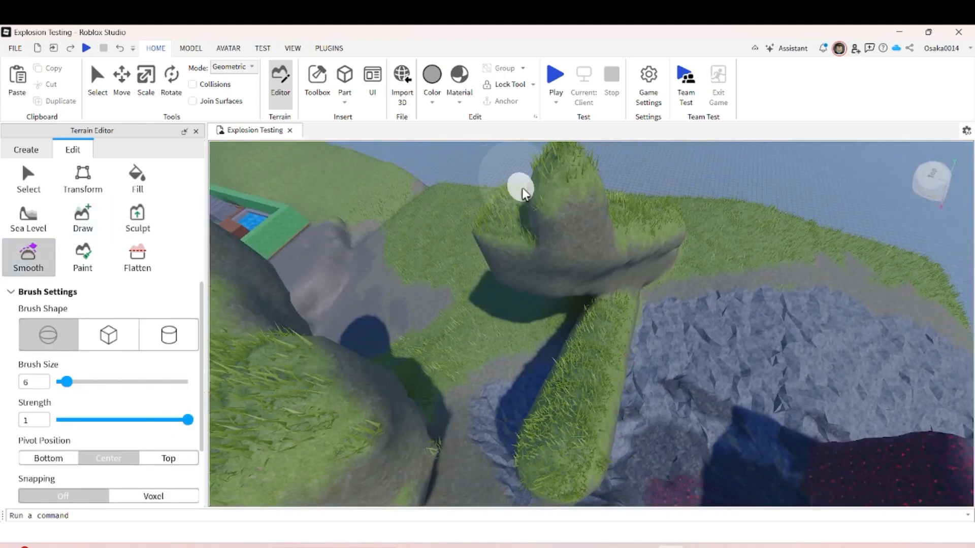
mouse_move(522, 187)
mouse_down()
mouse_move(624, 226)
mouse_move(529, 236)
mouse_move(625, 239)
mouse_move(493, 237)
mouse_move(534, 276)
mouse_move(673, 261)
mouse_up()
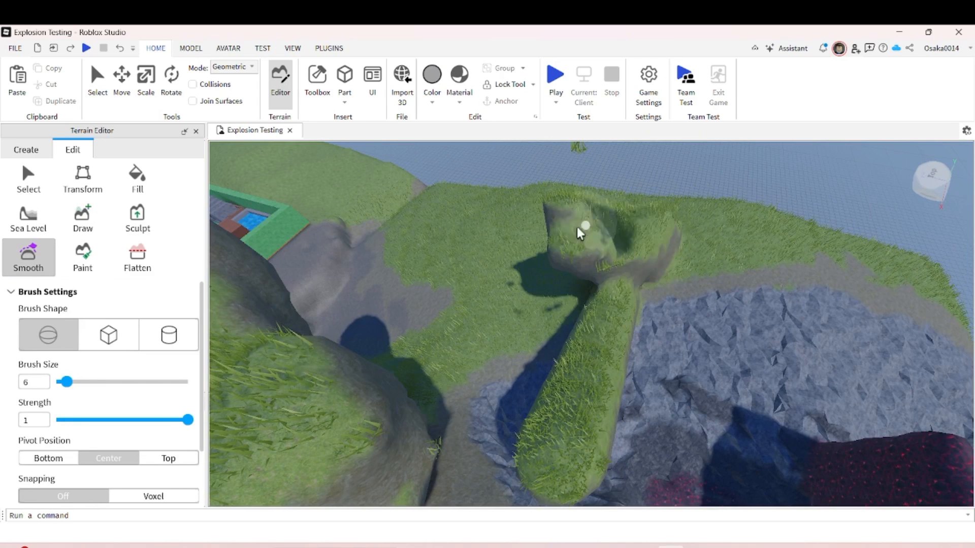
mouse_move(577, 228)
mouse_down()
mouse_move(631, 243)
mouse_move(633, 269)
mouse_up()
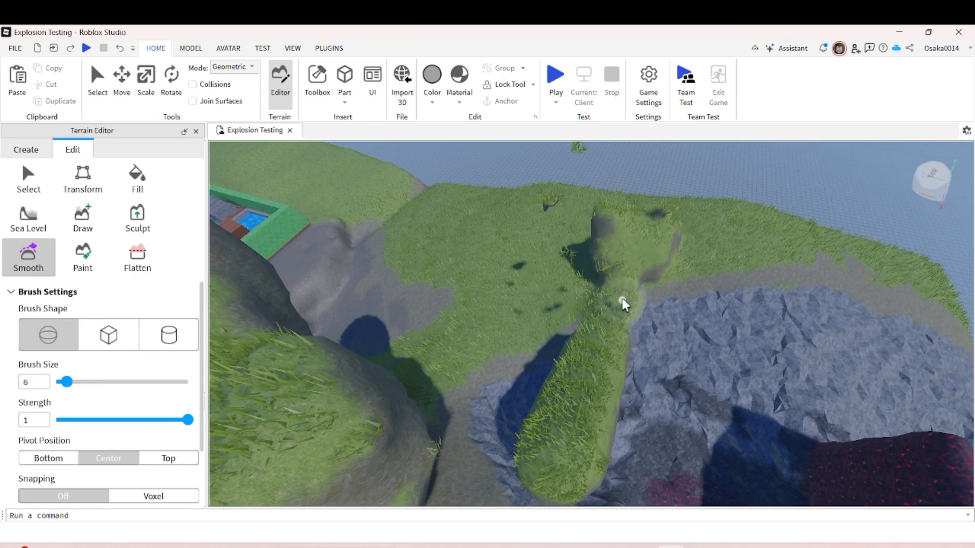
mouse_move(578, 420)
mouse_down()
mouse_move(564, 468)
mouse_move(569, 368)
mouse_move(533, 419)
mouse_up()
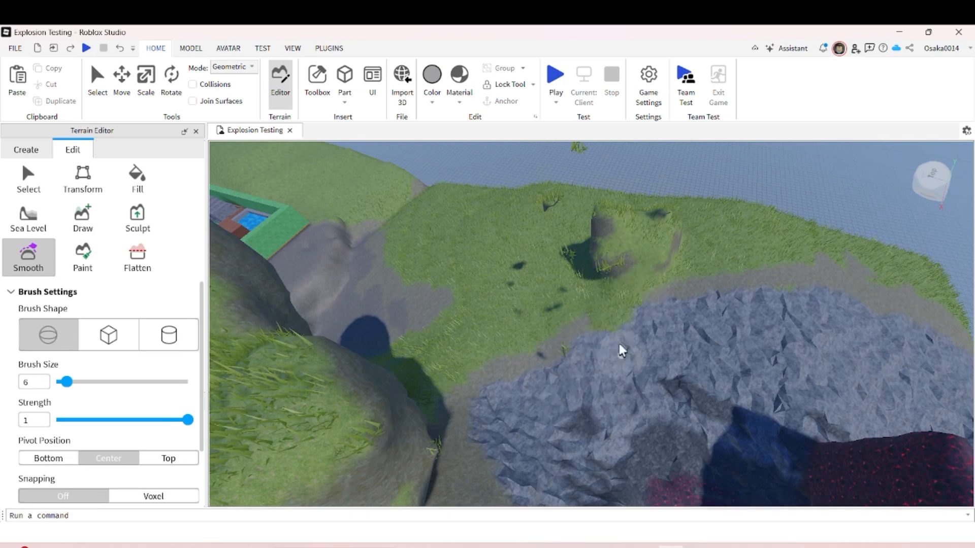
mouse_move(661, 224)
mouse_down()
mouse_move(642, 276)
mouse_move(628, 230)
mouse_up()
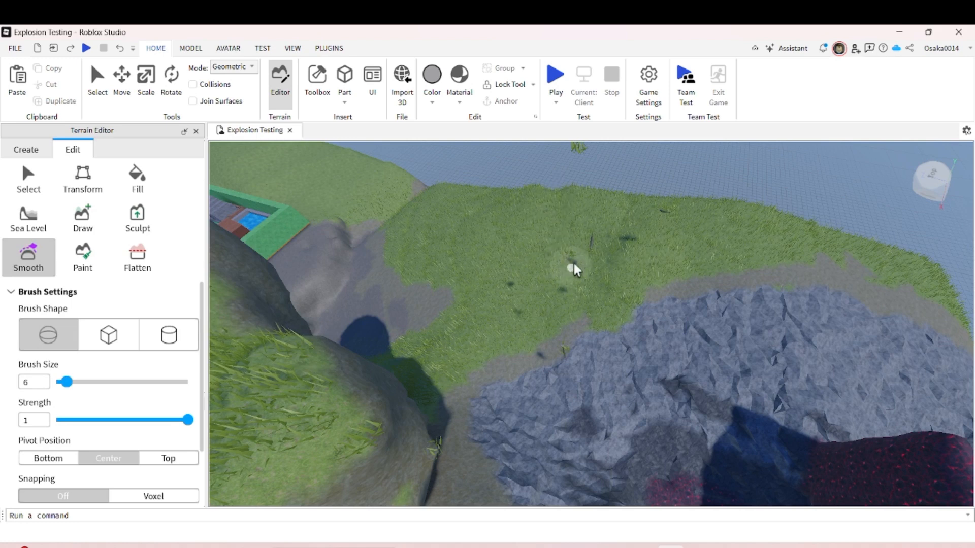
Paint grass over the bare rock around the lava slab with the cube brush at 6 by 6, and switch to the cylinder brush.
click(99, 257)
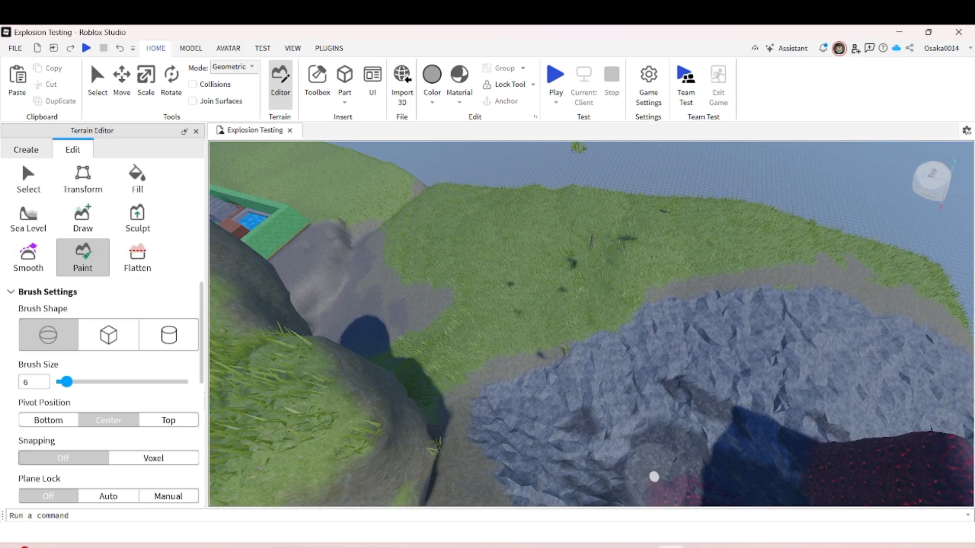
mouse_move(670, 546)
right_drag(557, 319, 723, 346)
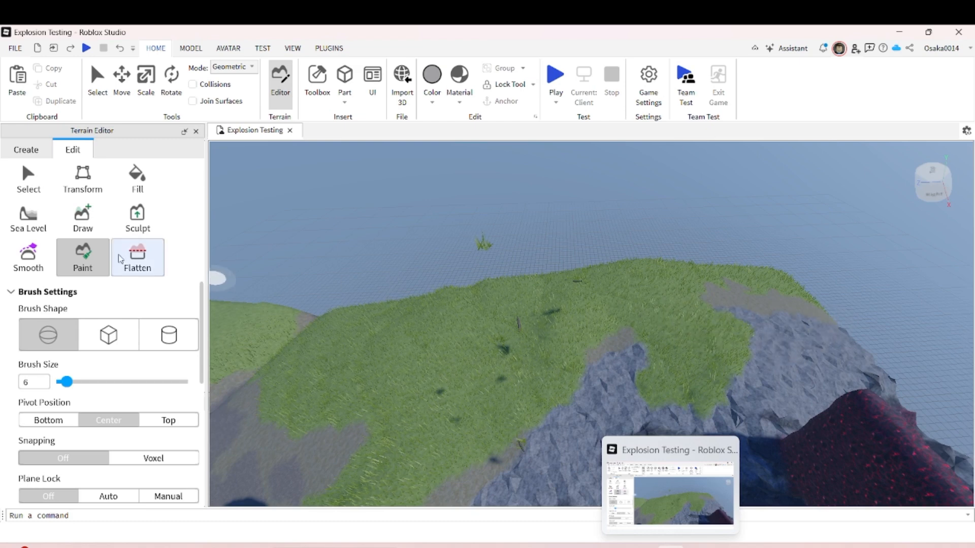
click(125, 335)
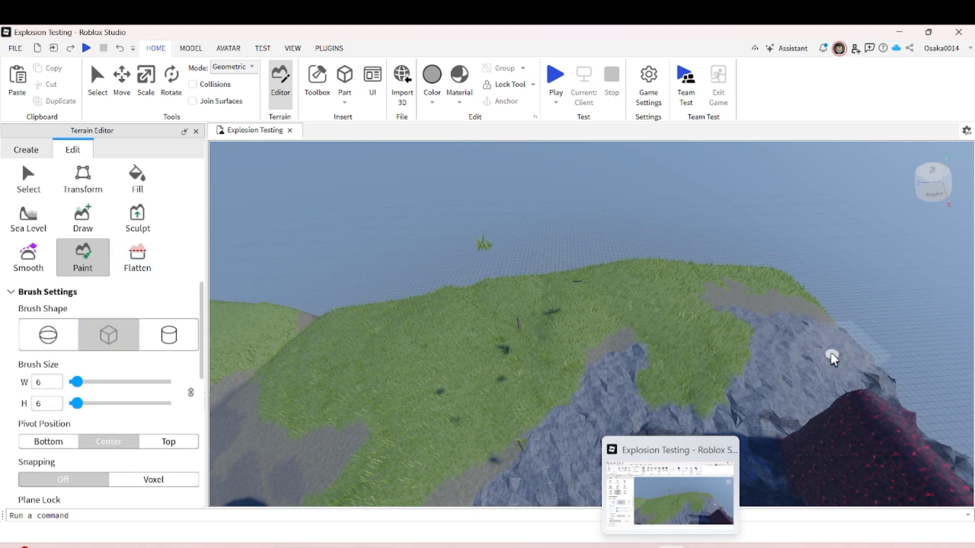
mouse_move(797, 358)
mouse_down()
mouse_move(666, 359)
mouse_move(733, 331)
mouse_up()
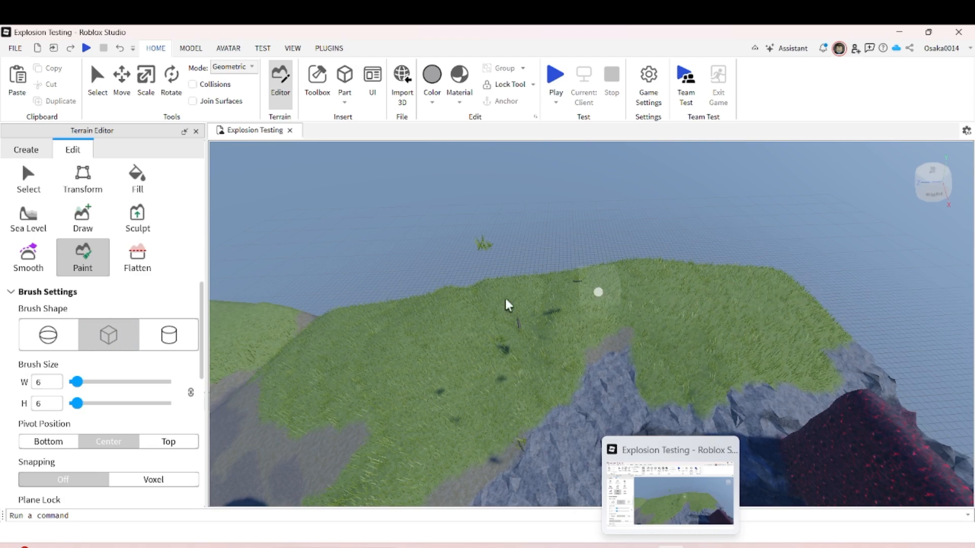
scroll(86, 366, down, 6)
scroll(84, 367, up, 6)
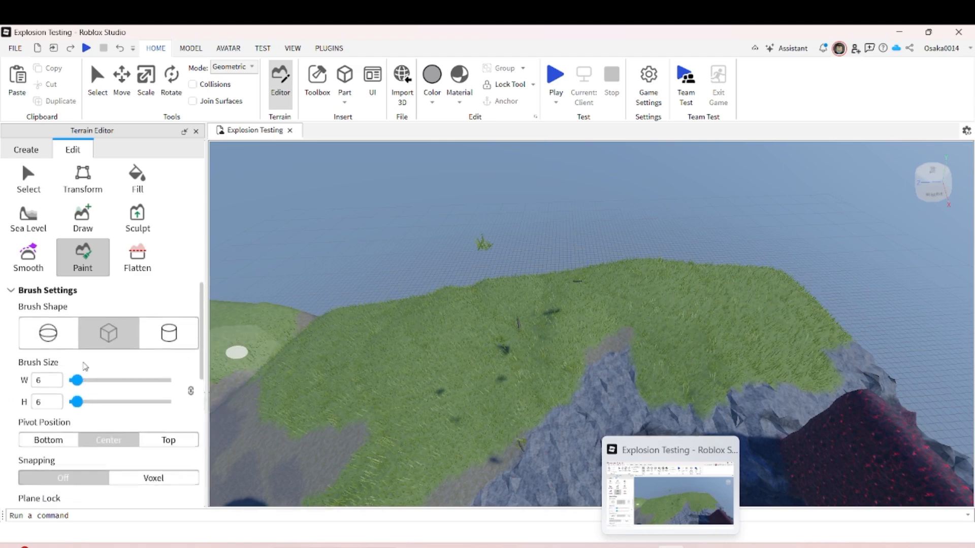
mouse_move(669, 350)
mouse_down()
mouse_move(583, 348)
mouse_move(588, 337)
mouse_up()
click(180, 330)
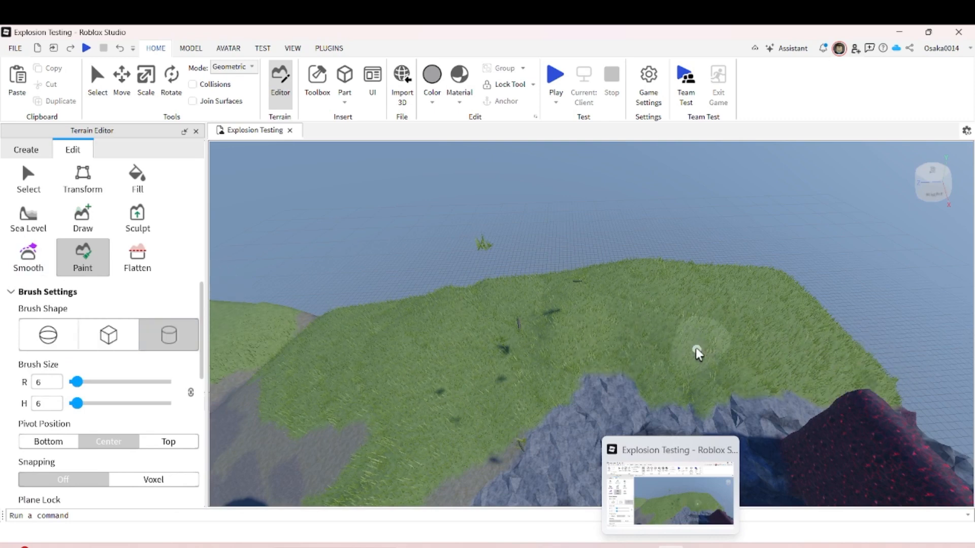
Paint grass onto the upper corner of the lava slab with the cylinder brush at radius 6 and height 6.
click(874, 397)
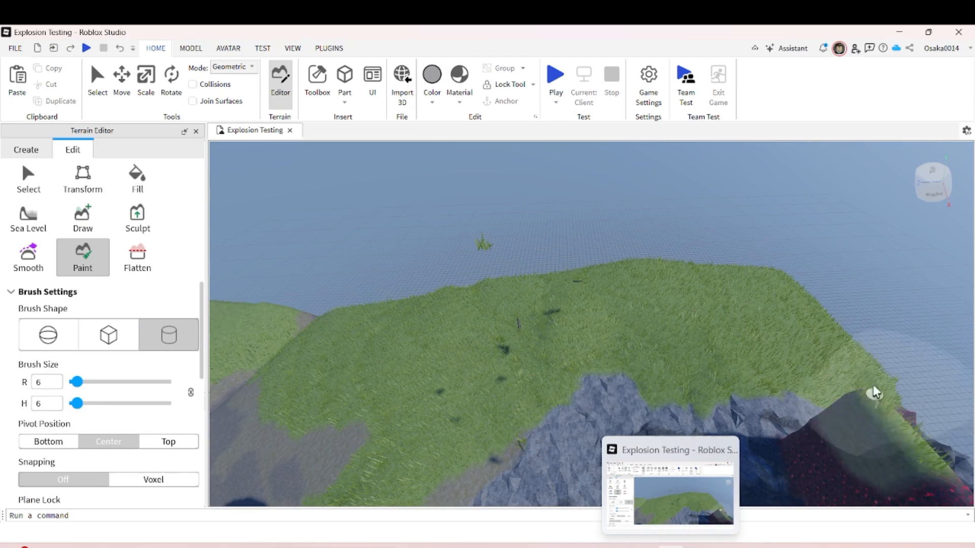
right_drag(874, 391, 827, 294)
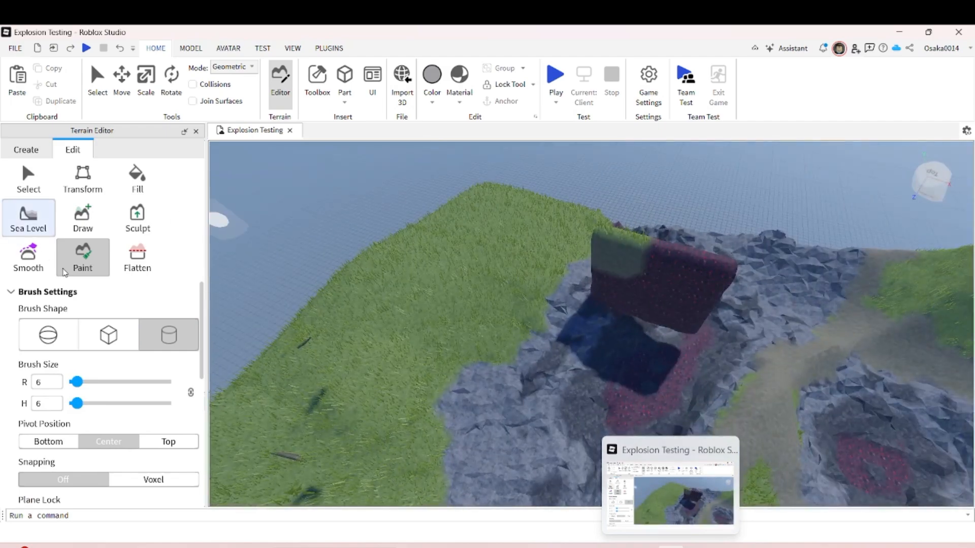
Flatten the bulging grassy mass beside the rocky area down toward the ground using the sphere brush at size 6 and strength 1.
click(138, 269)
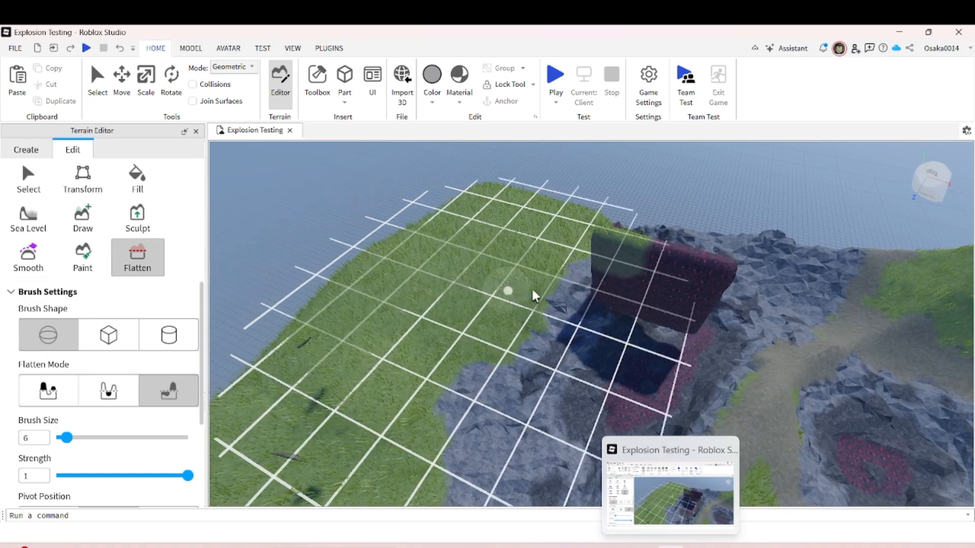
right_drag(619, 269, 614, 269)
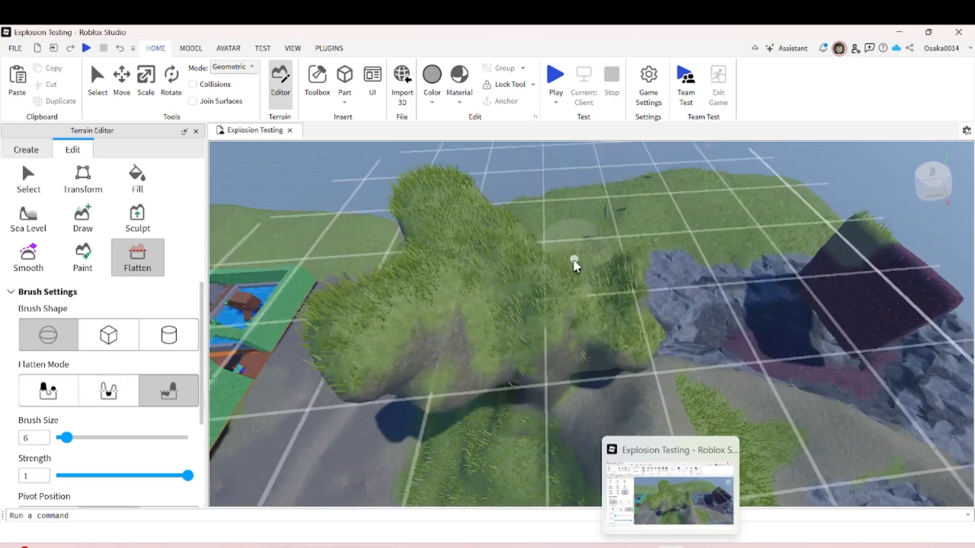
mouse_move(622, 343)
mouse_down()
mouse_move(609, 279)
mouse_move(585, 304)
mouse_move(582, 343)
mouse_move(514, 284)
mouse_move(553, 319)
mouse_move(506, 358)
mouse_move(377, 344)
mouse_move(355, 325)
mouse_move(384, 333)
mouse_move(410, 316)
mouse_move(426, 206)
mouse_move(482, 233)
mouse_move(459, 244)
mouse_move(470, 283)
mouse_move(513, 278)
mouse_move(494, 261)
mouse_move(484, 301)
mouse_move(431, 383)
mouse_move(548, 338)
mouse_move(553, 376)
mouse_move(547, 318)
mouse_move(508, 321)
mouse_move(473, 357)
mouse_move(457, 341)
mouse_move(413, 373)
mouse_move(433, 382)
mouse_move(485, 373)
mouse_move(590, 383)
mouse_move(614, 355)
mouse_move(579, 387)
mouse_move(537, 385)
mouse_up()
click(558, 379)
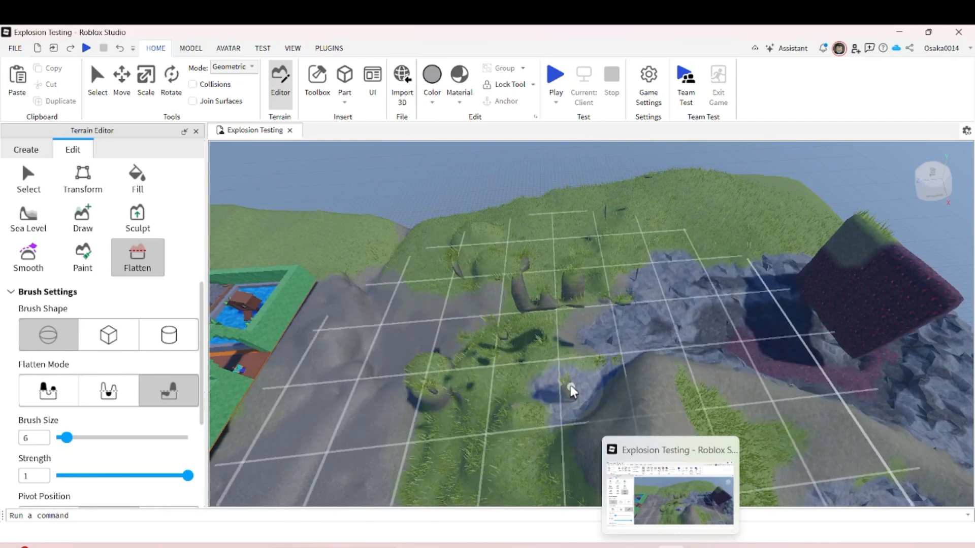
click(504, 412)
mouse_move(499, 337)
mouse_down()
mouse_move(491, 347)
mouse_move(477, 336)
mouse_up()
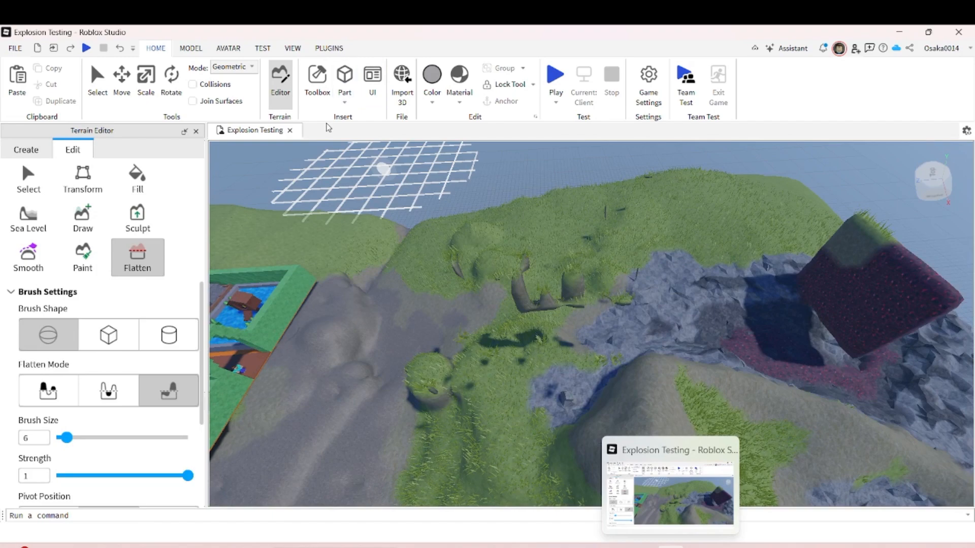